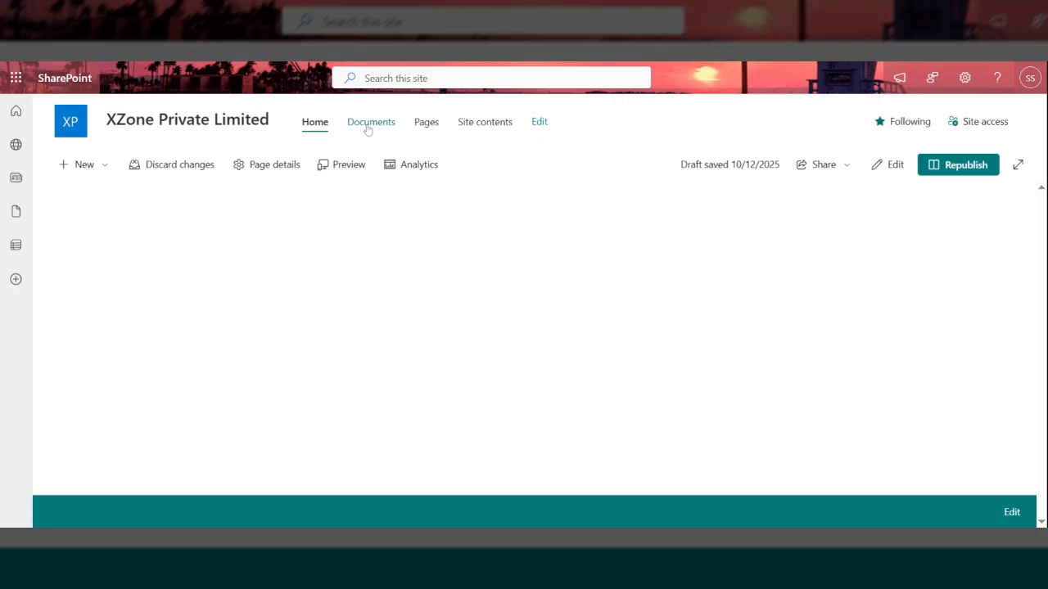
Look through the site's Documents library, Pages and Site contents, and return to the Home page
left_click(367, 130)
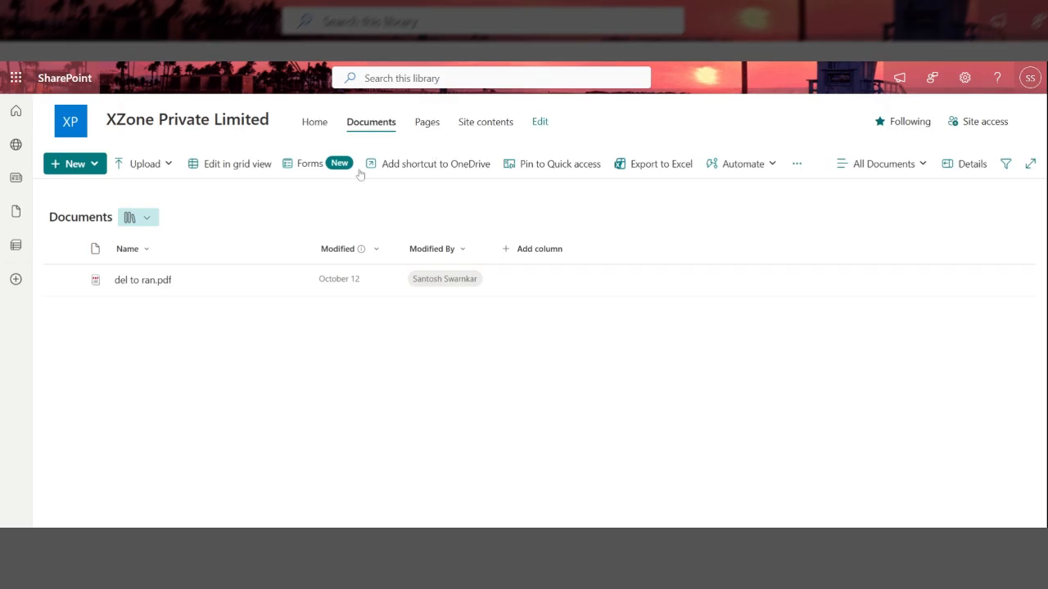
left_click(425, 122)
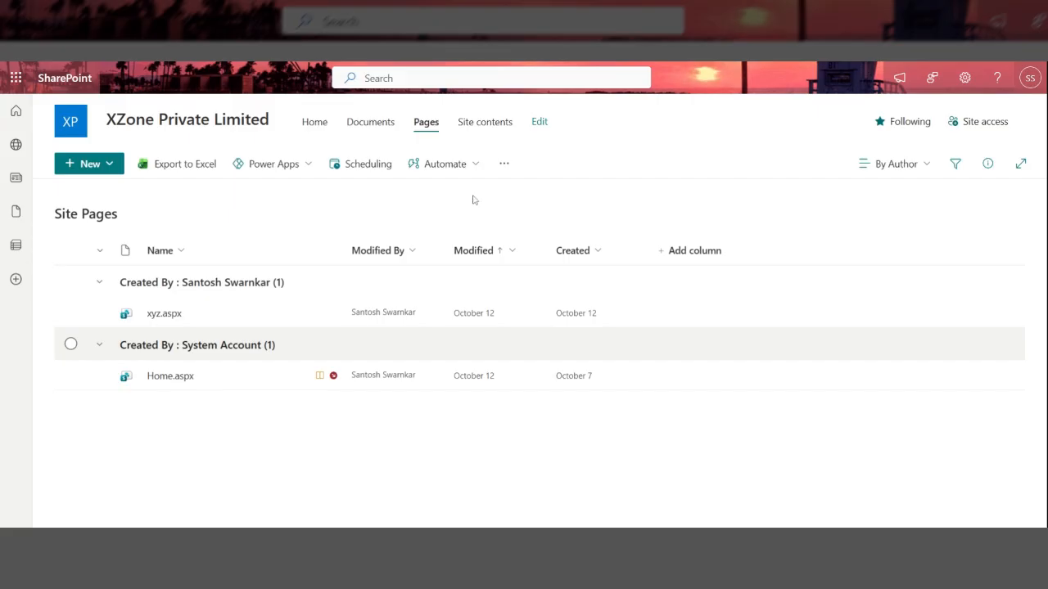
left_click(494, 125)
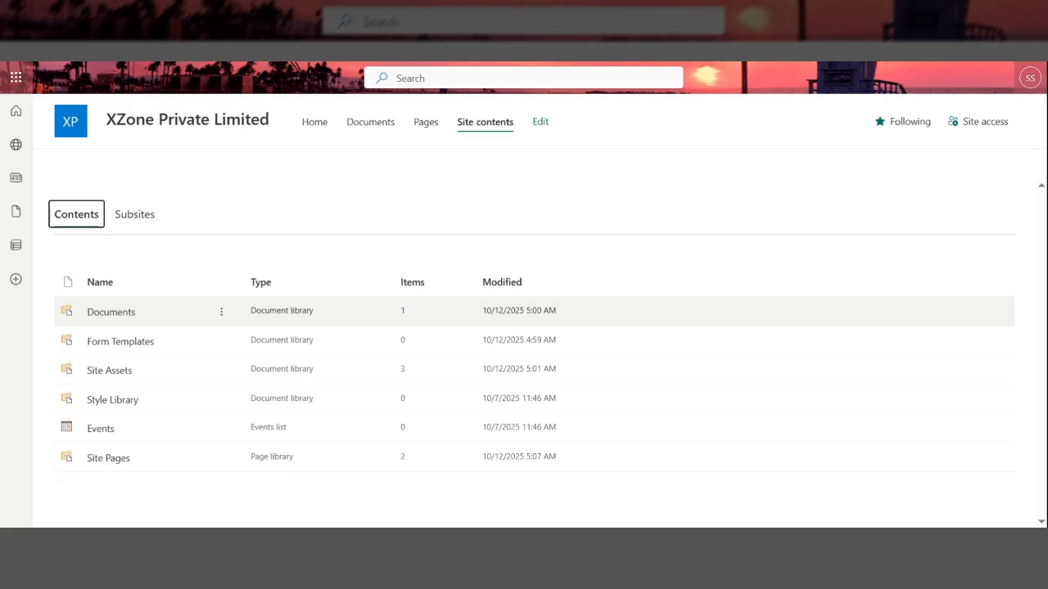
left_click(320, 127)
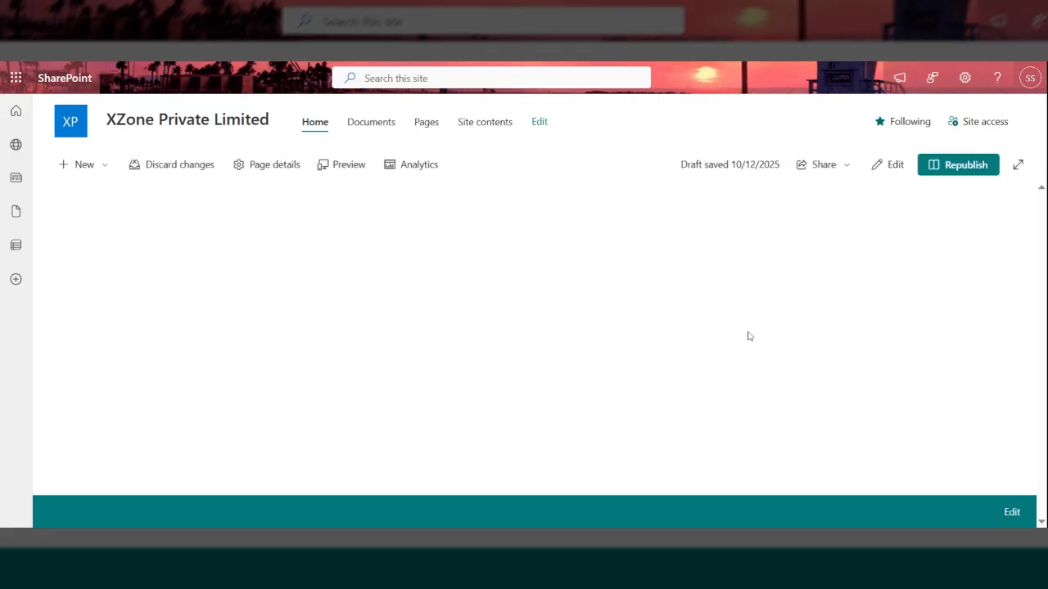
Put the Home page into edit mode and open the full stock image collection from the Toolbox
left_click(890, 165)
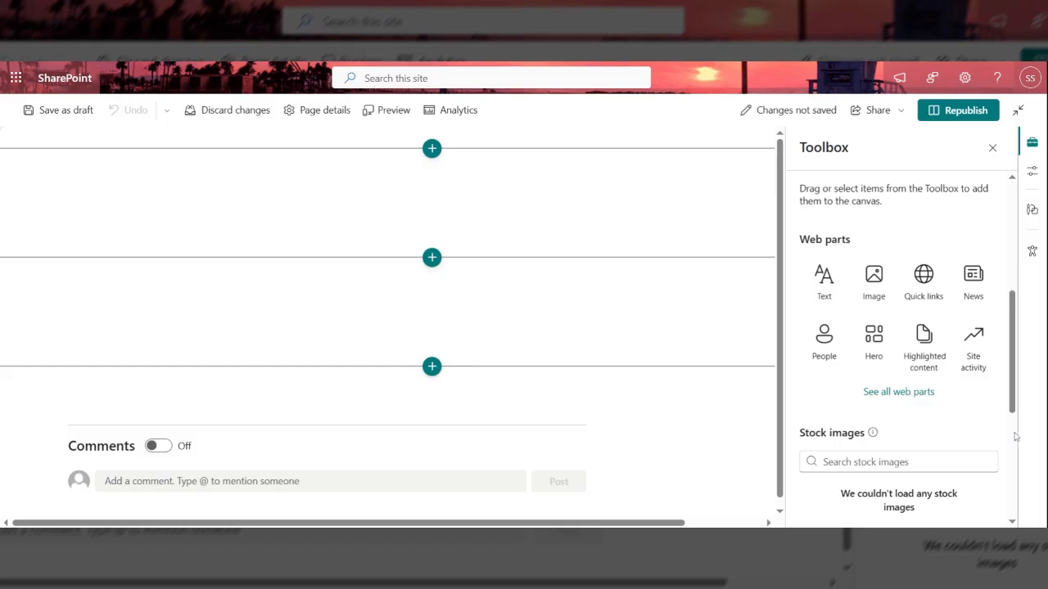
scroll(1014, 436, "down", 4)
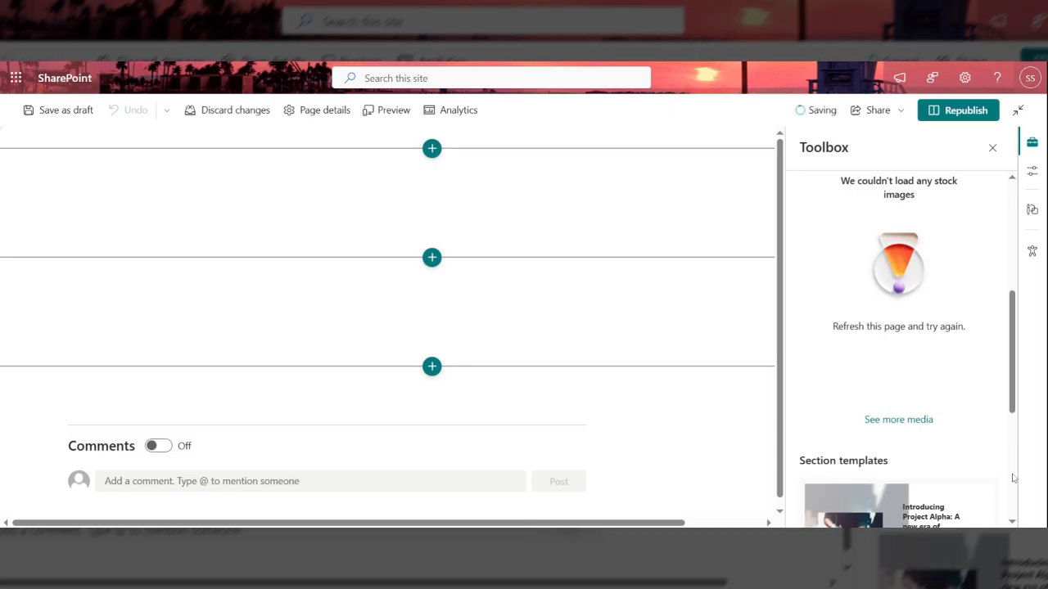
scroll(1013, 478, "down", 4)
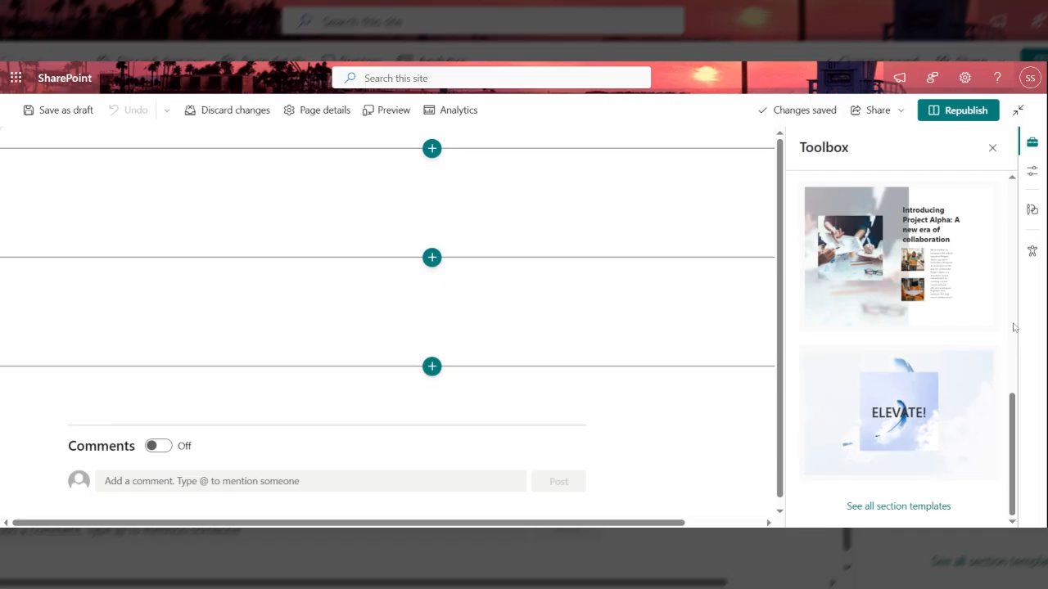
scroll(1012, 327, "up", 4)
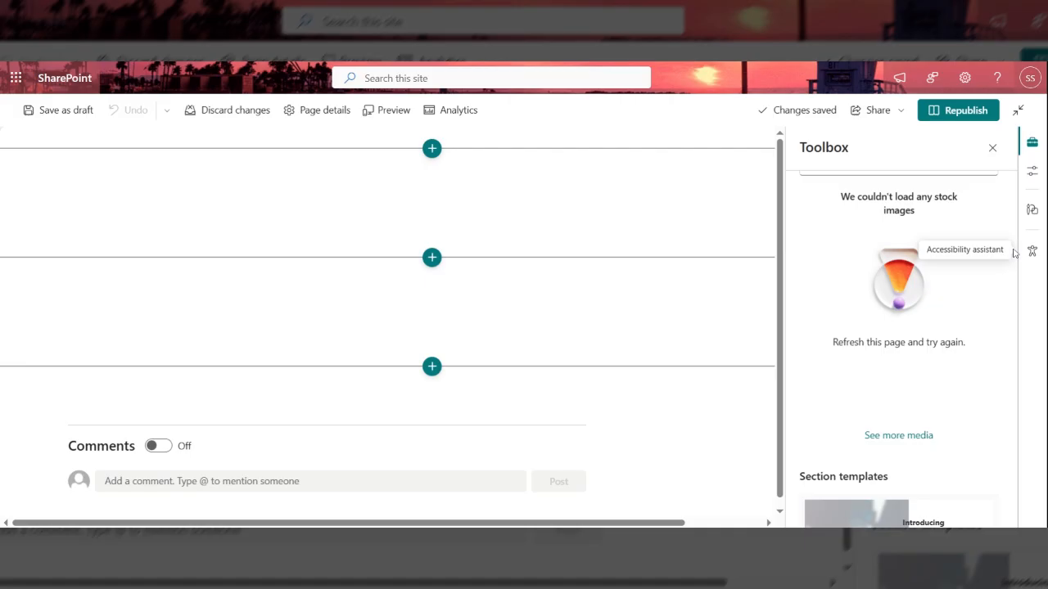
left_click(906, 441)
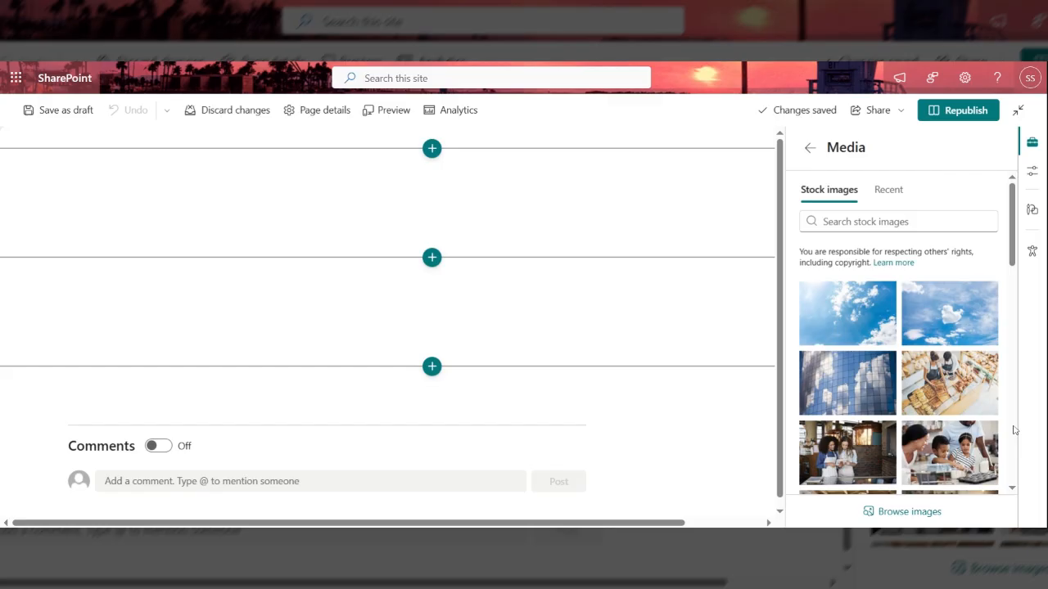
Insert the stock photo of a family baking in a kitchen and republish the Home page
scroll(1013, 429, "down", 3)
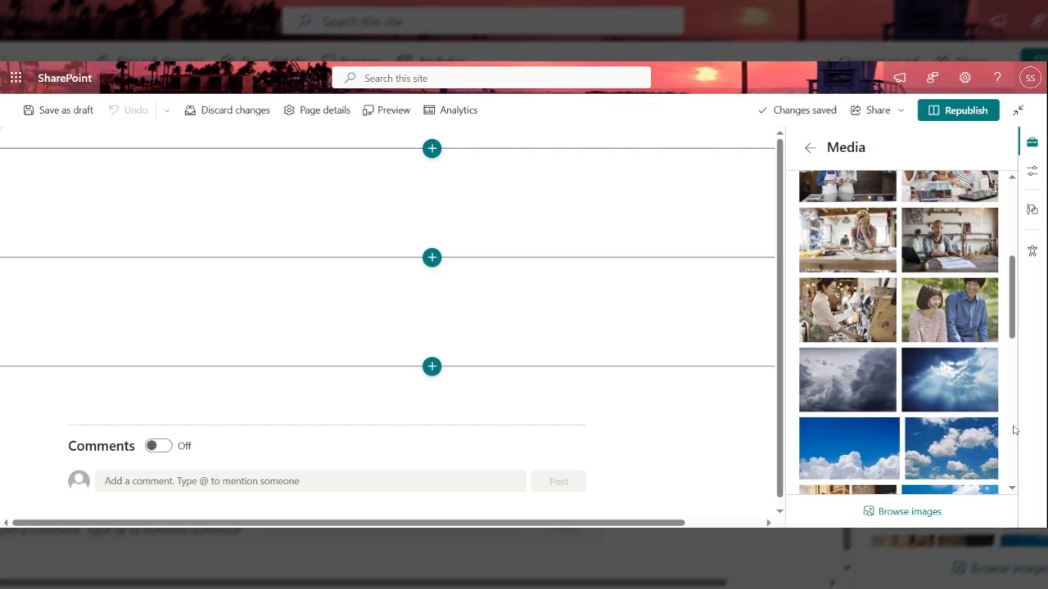
scroll(1013, 429, "down", 3)
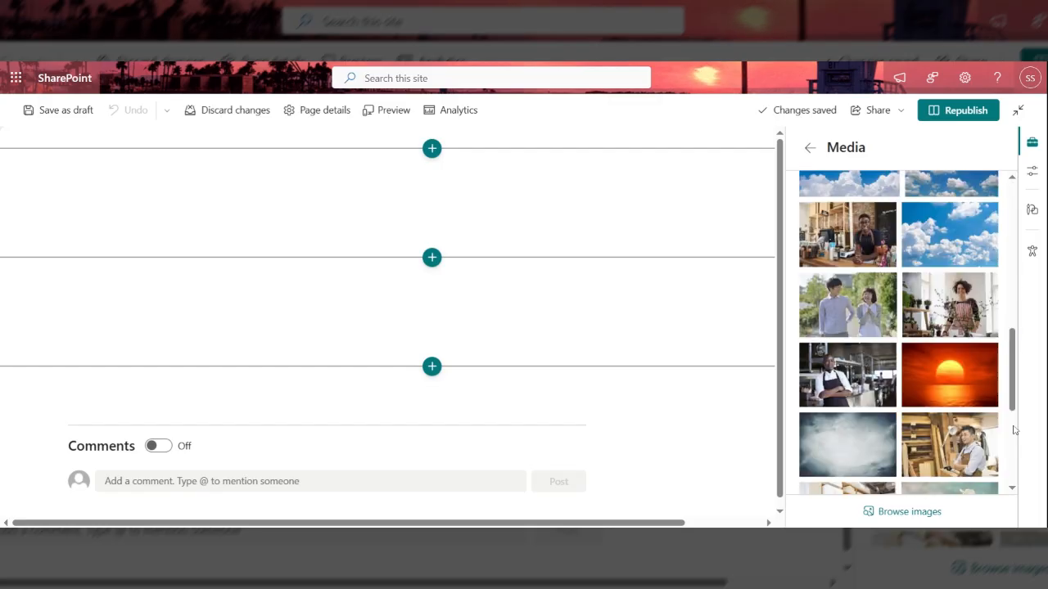
scroll(1014, 430, "down", 3)
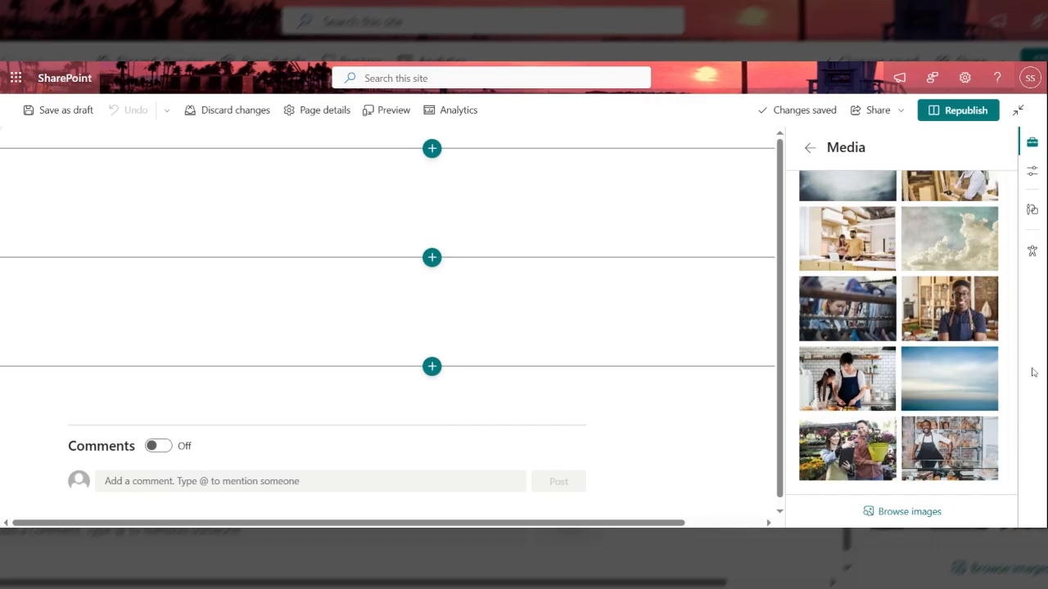
scroll(1014, 323, "up", 5)
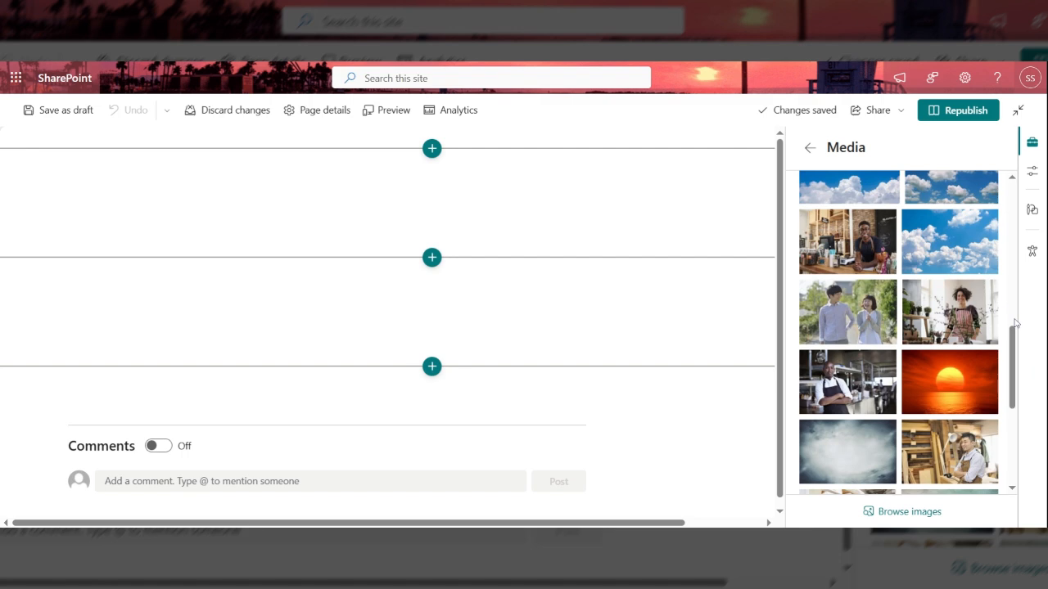
scroll(1015, 307, "up", 4)
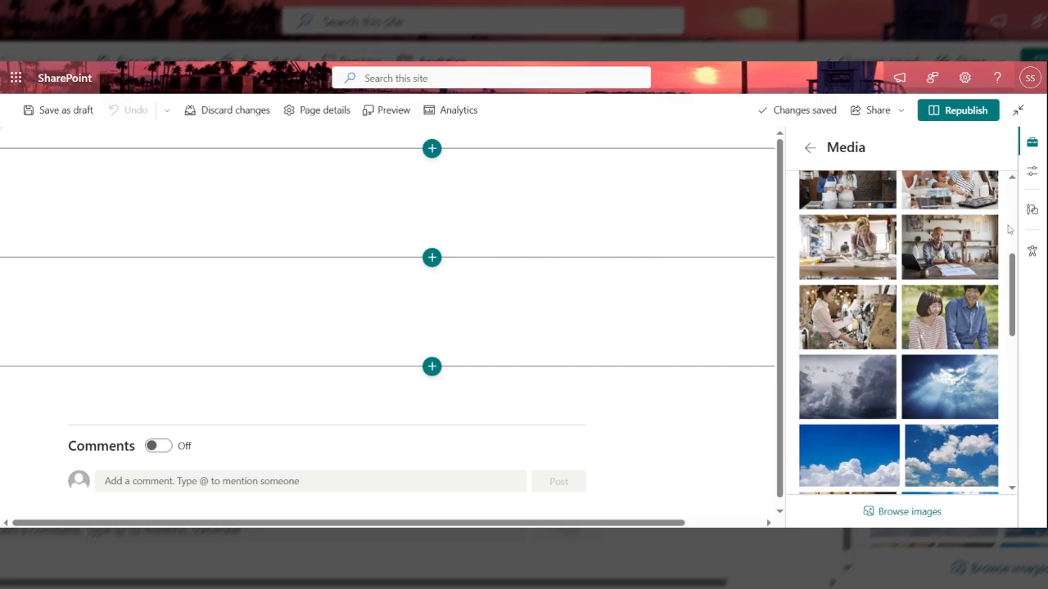
scroll(1010, 230, "up", 4)
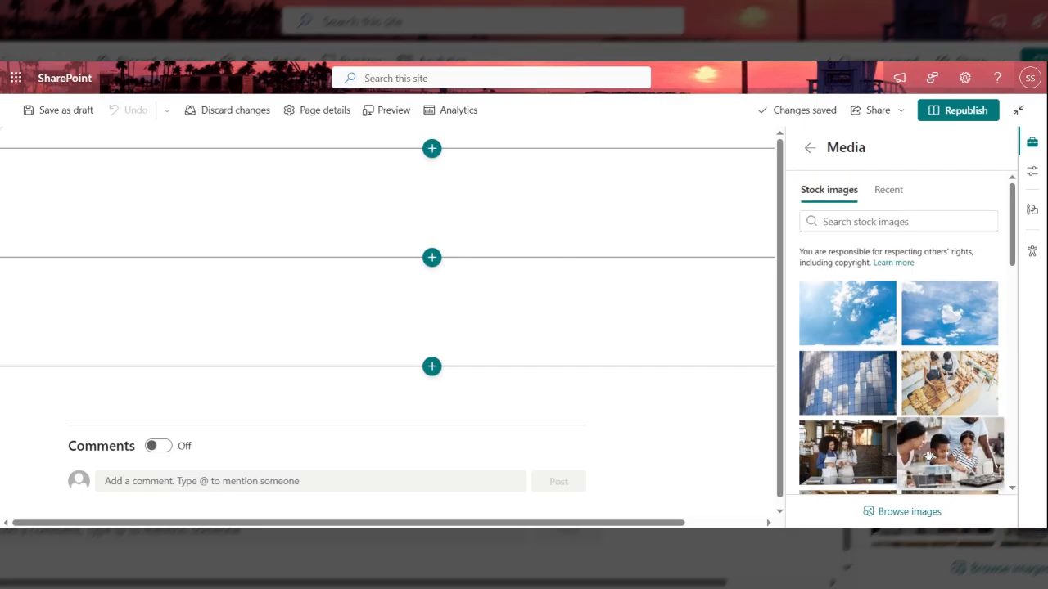
left_click(966, 465)
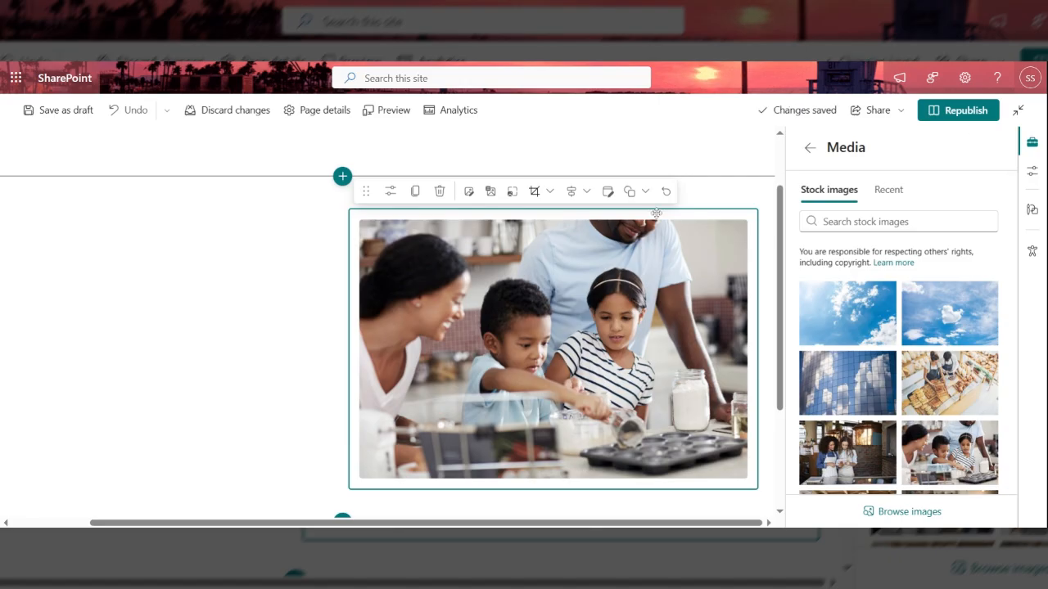
left_click(950, 111)
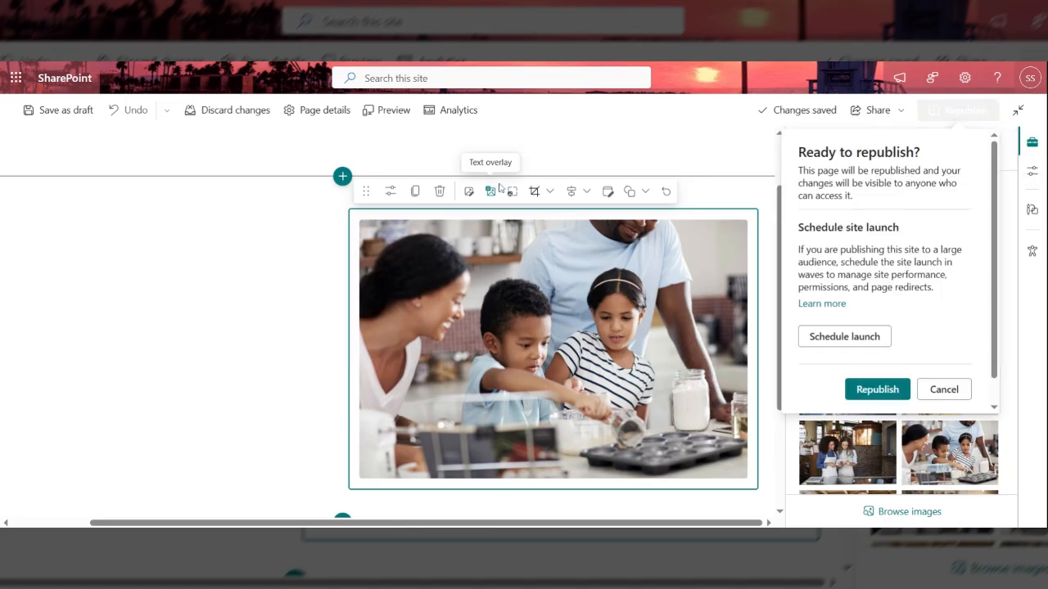
left_click(874, 390)
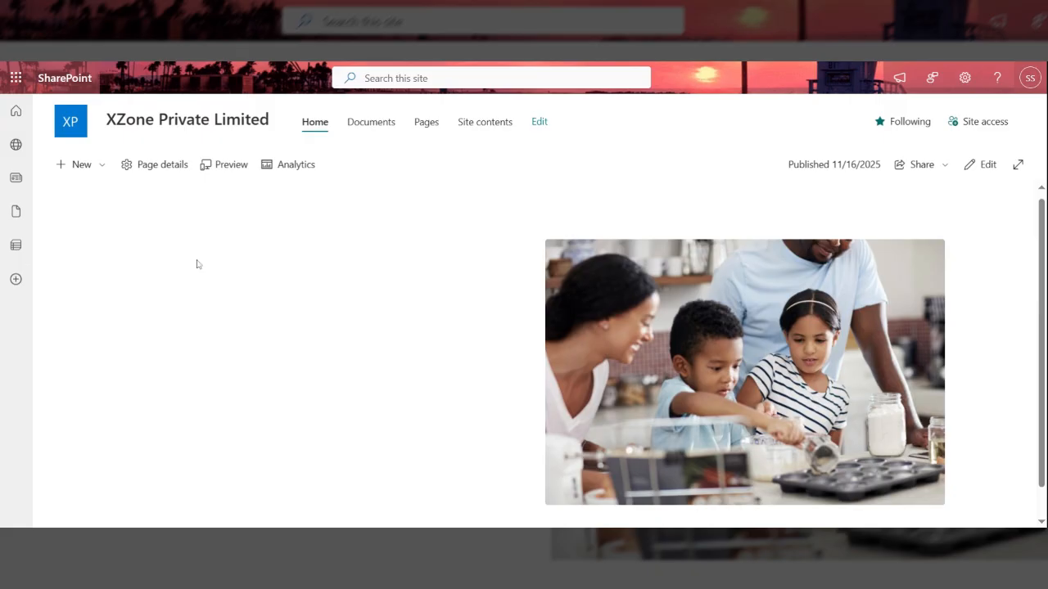
Create a new list named Payment System that is shown in the site navigation
left_click(104, 175)
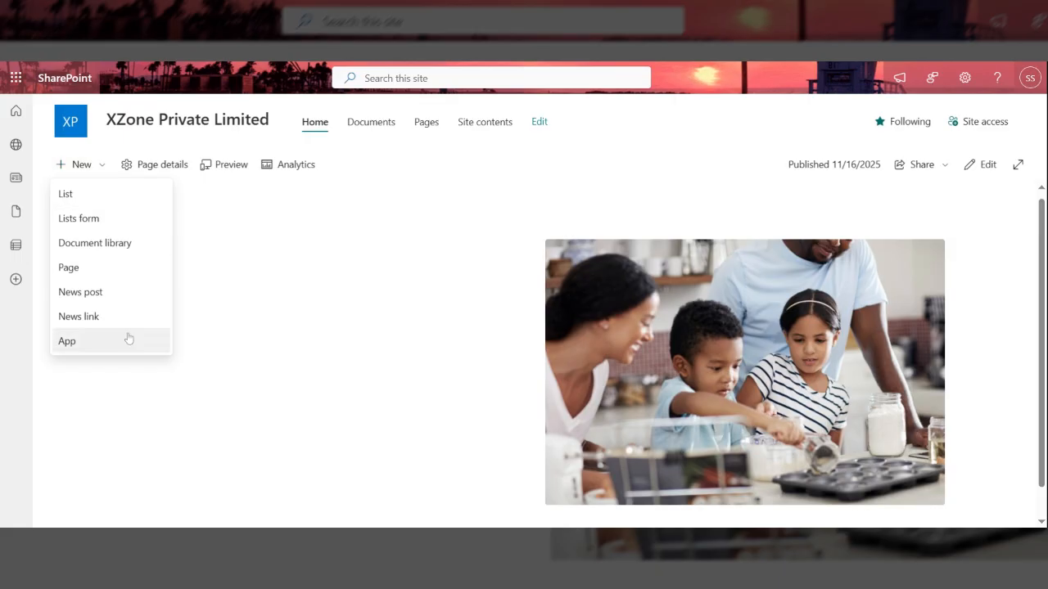
left_click(86, 201)
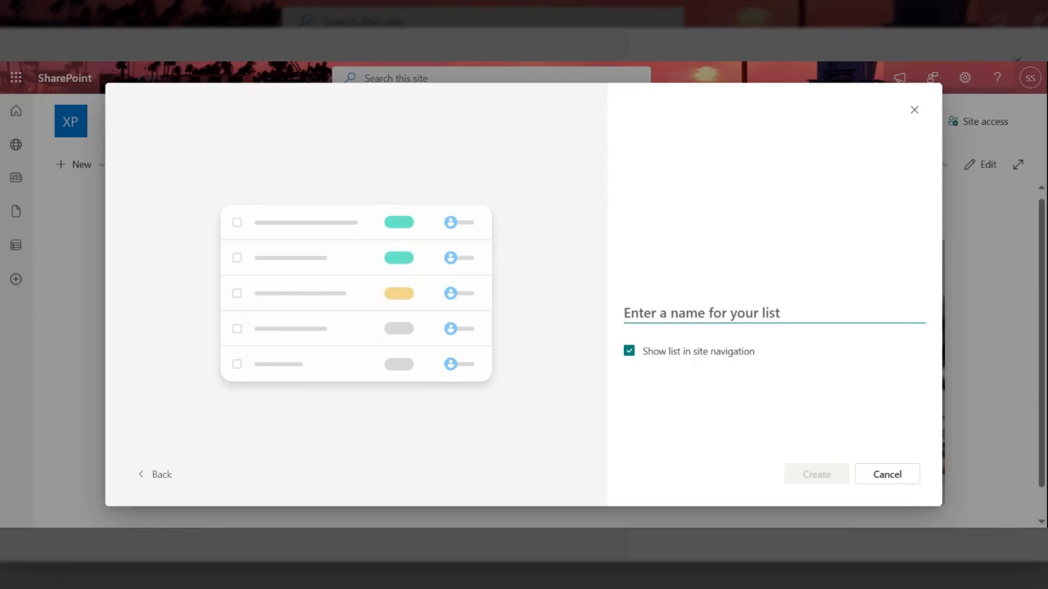
type("Pa")
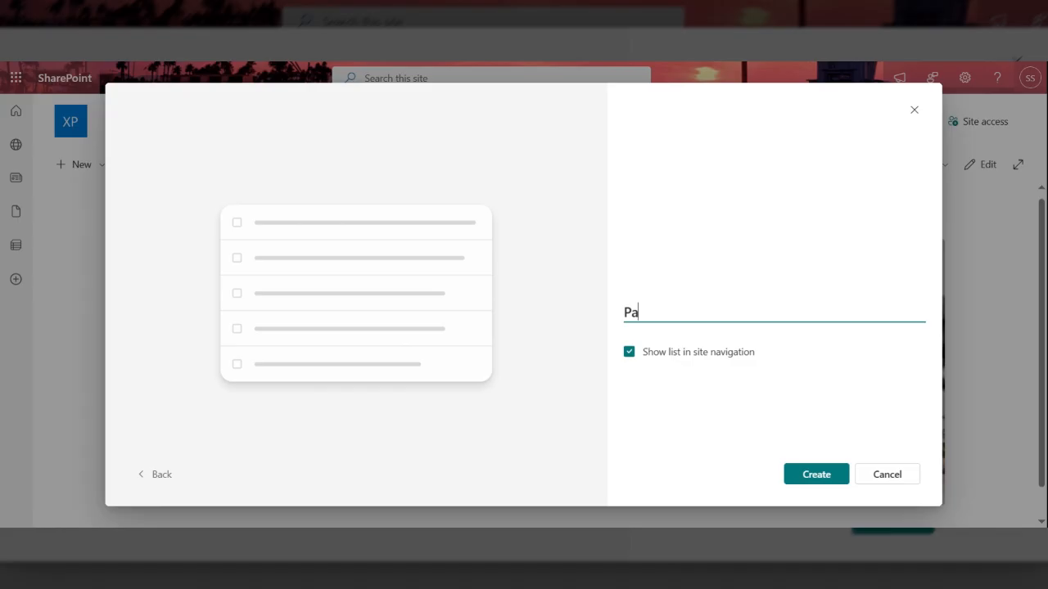
type("yment")
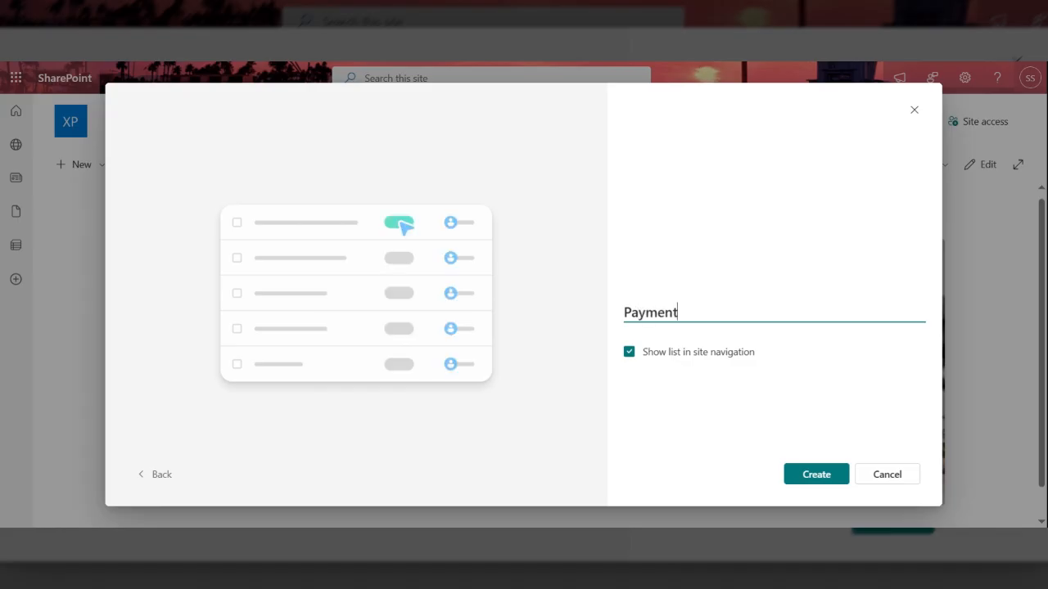
type(" Syste")
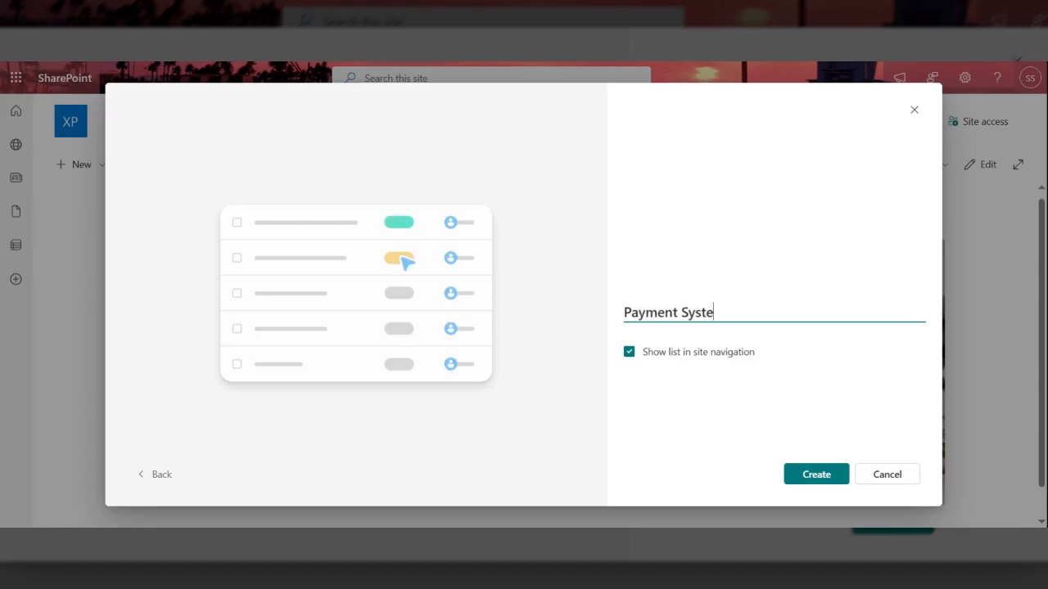
type("m")
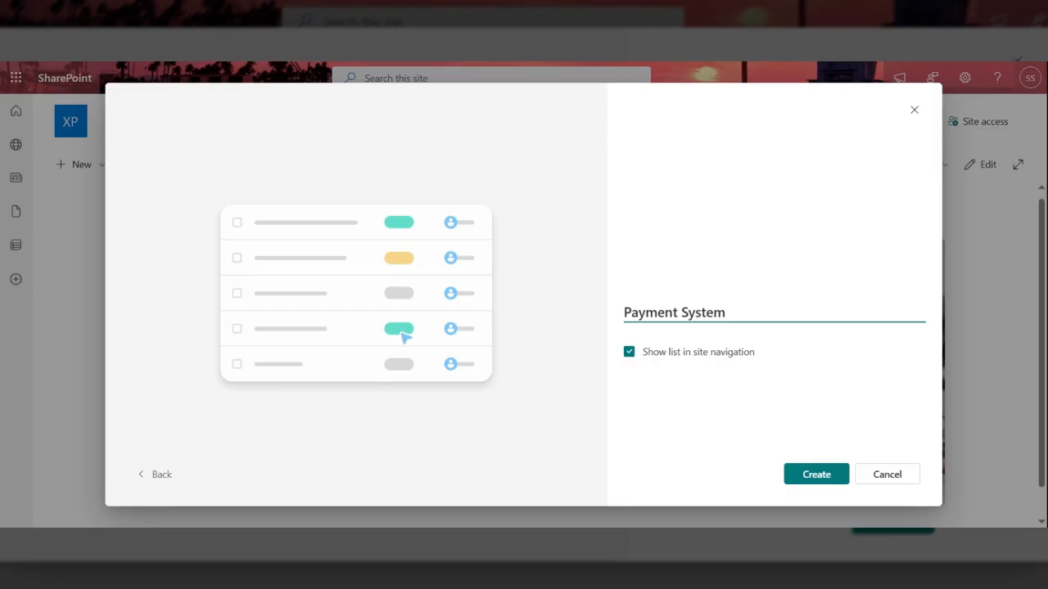
left_click(823, 483)
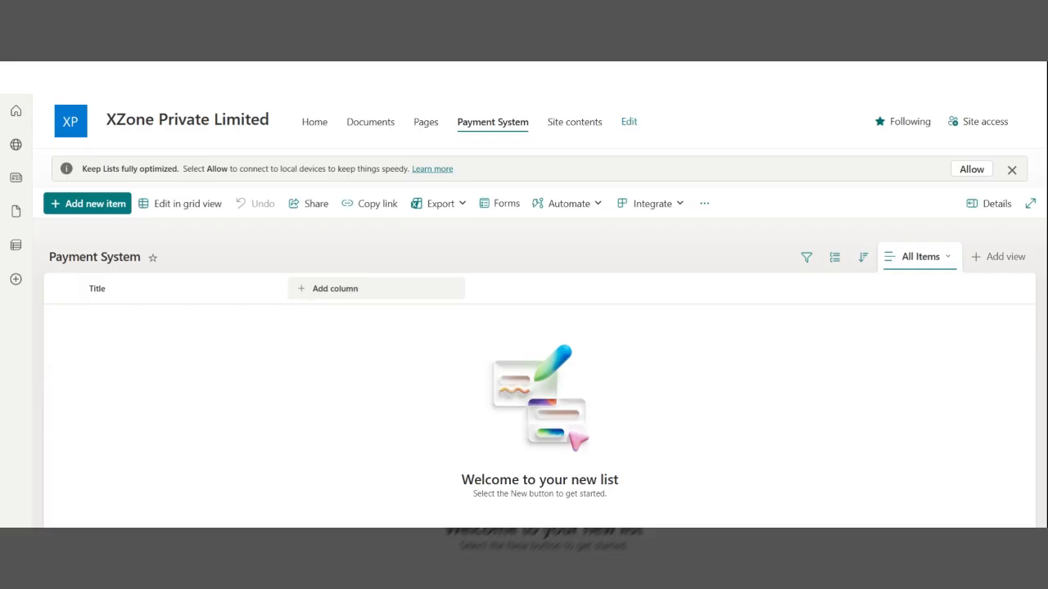
Add a Single line of text column named Party Name to the list and require that it contains information
left_click(302, 293)
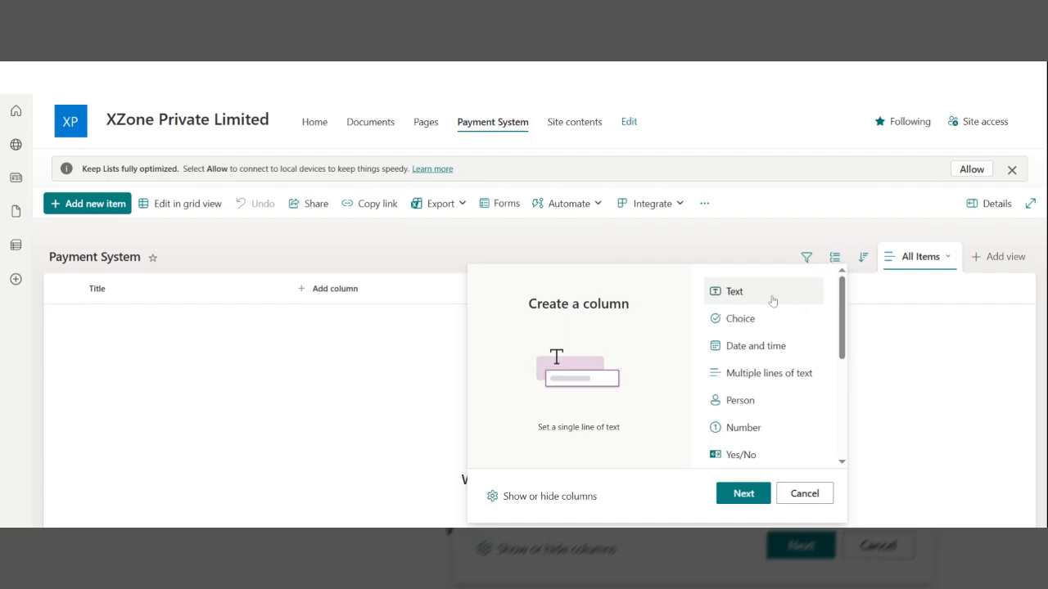
left_click(746, 496)
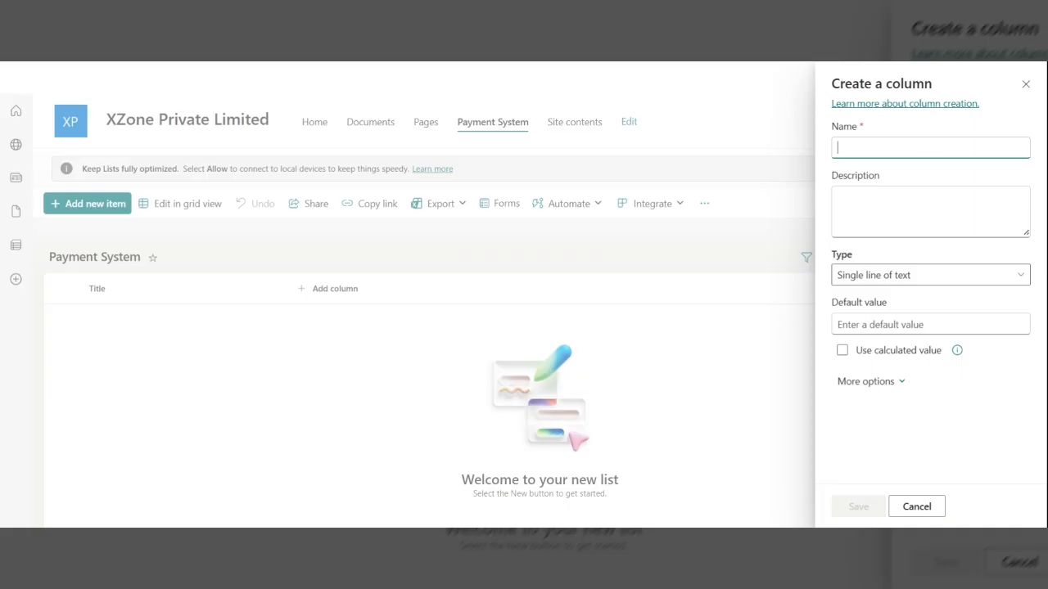
type("Part")
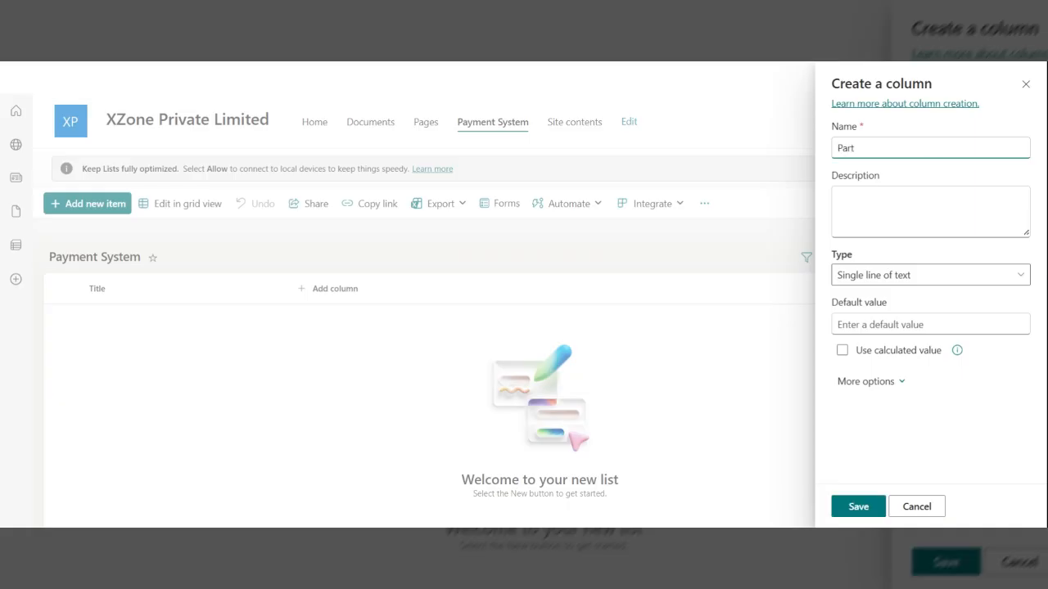
type("y Name")
left_click(898, 282)
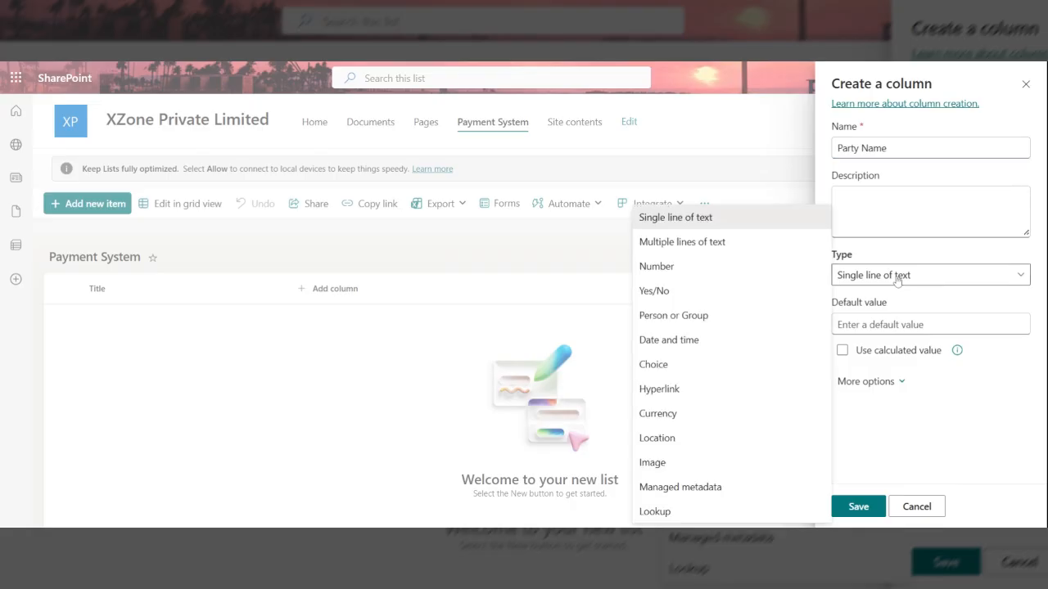
left_click(700, 218)
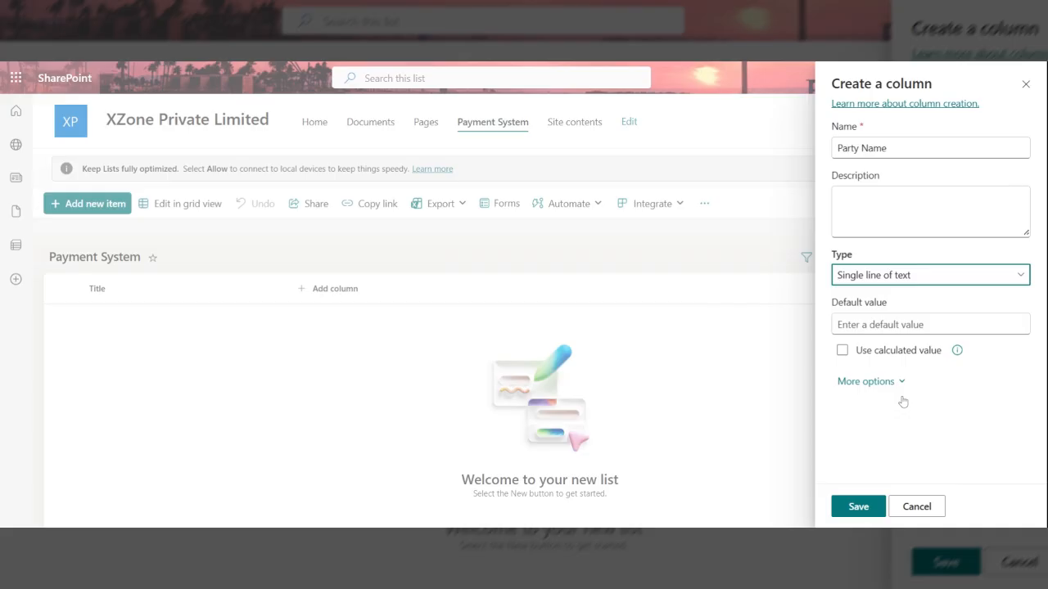
left_click(869, 381)
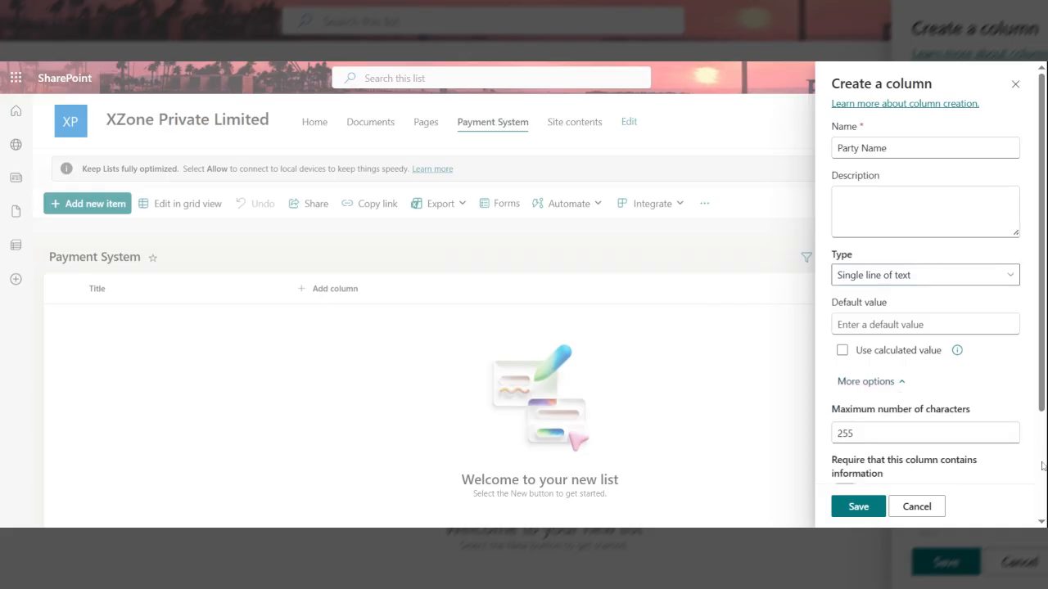
scroll(907, 301, "down", 2)
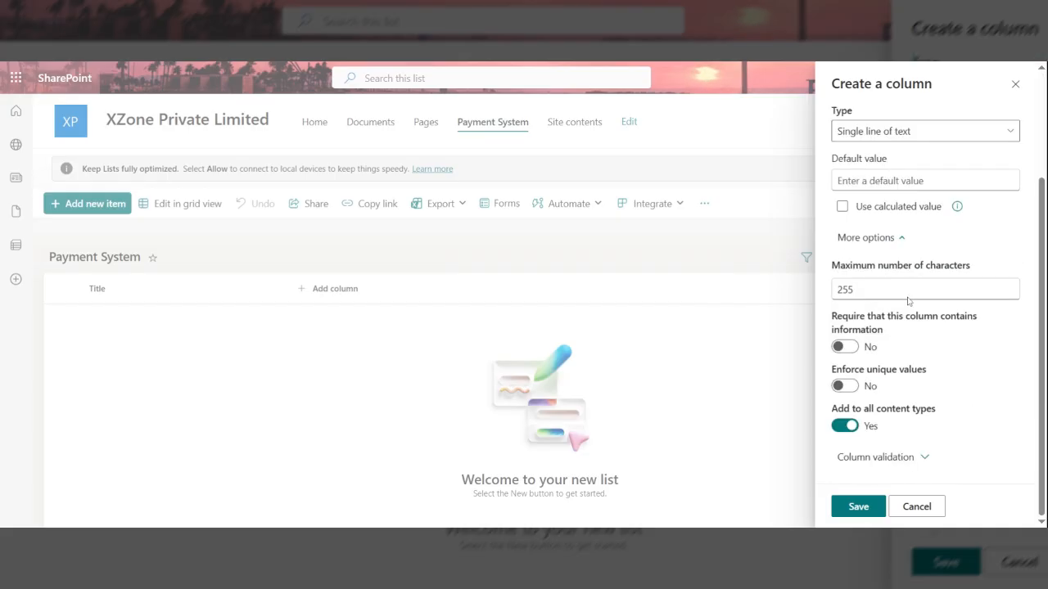
left_click(848, 348)
left_click(859, 509)
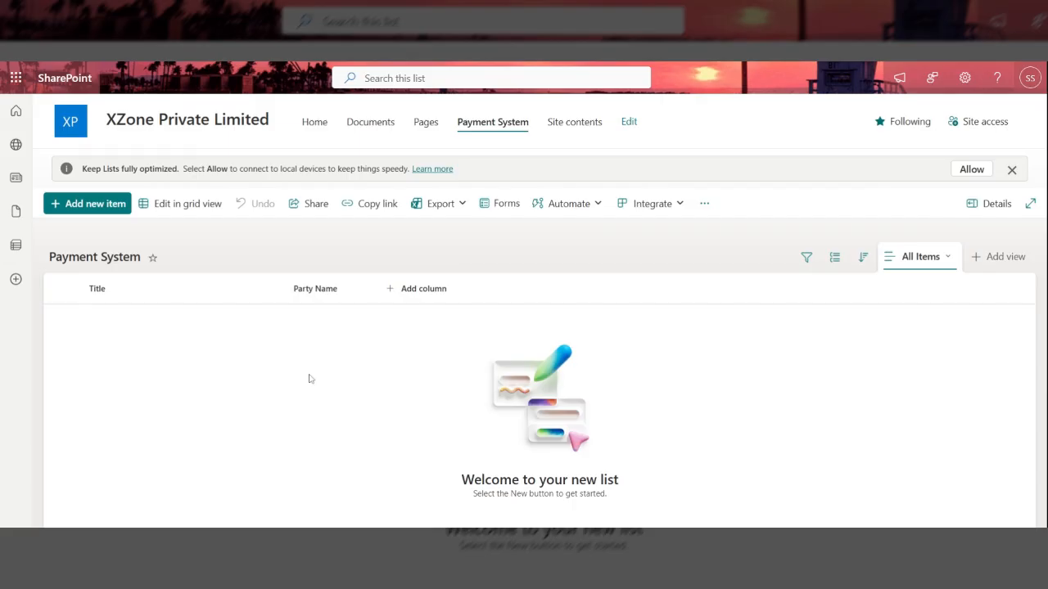
Add a Date and time column named Date to the Payment System list, with Include Time set to Yes
left_click(390, 291)
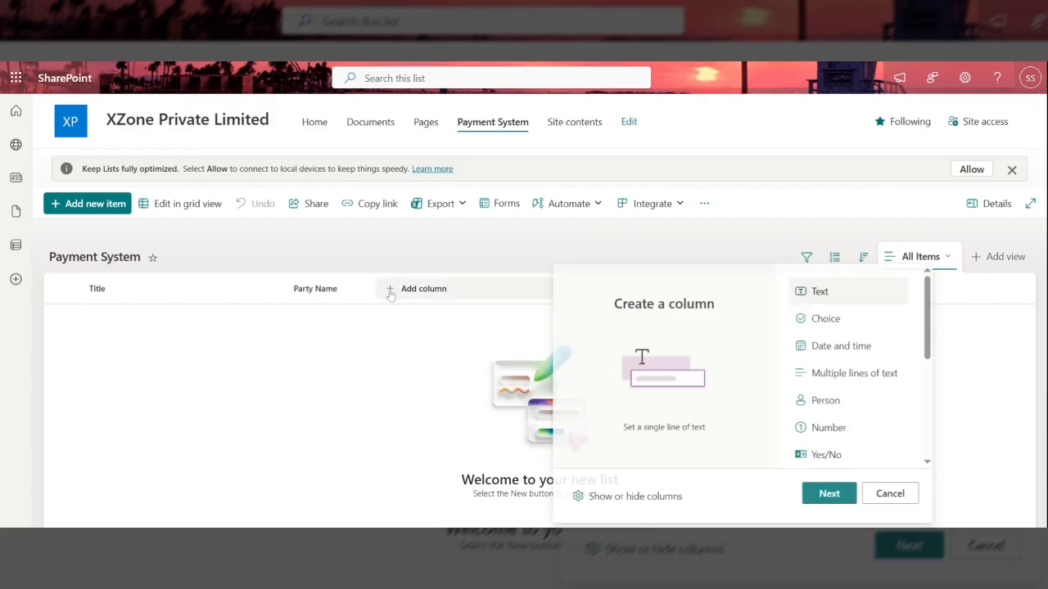
left_click(867, 352)
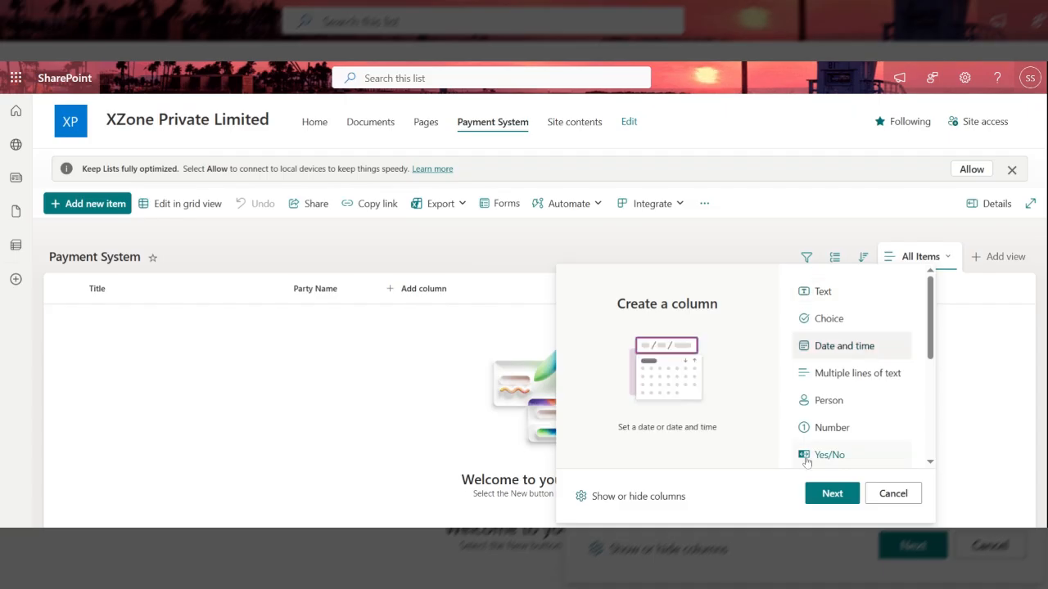
left_click(832, 493)
left_click(837, 147)
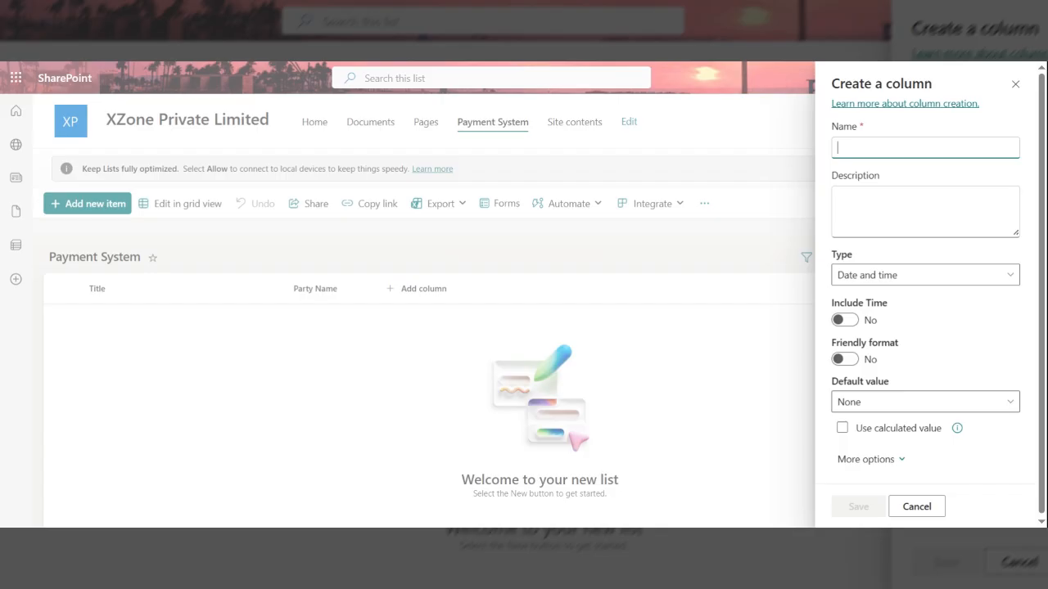
type("Date")
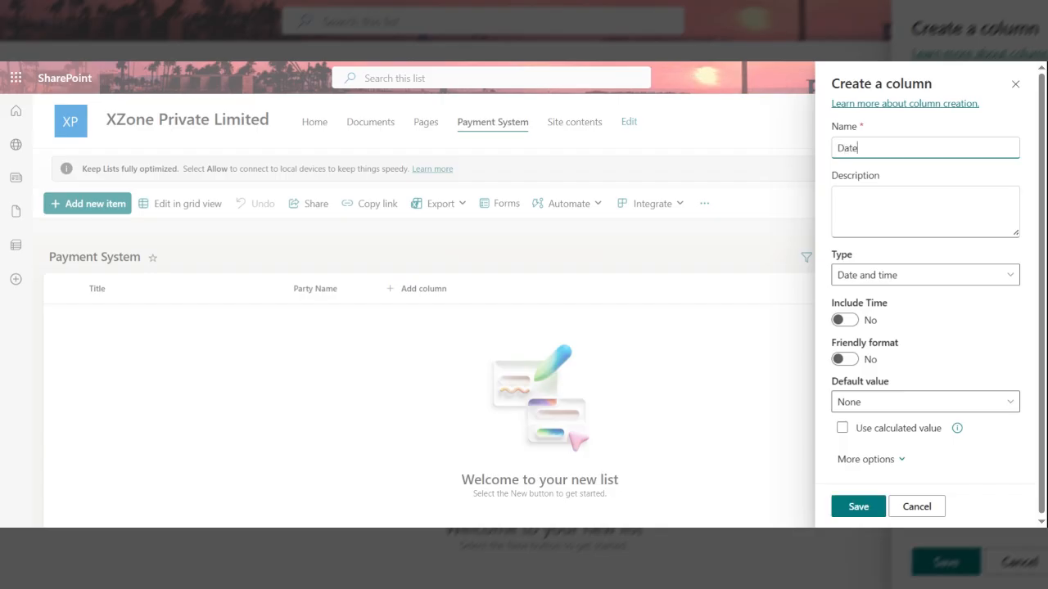
left_click(972, 280)
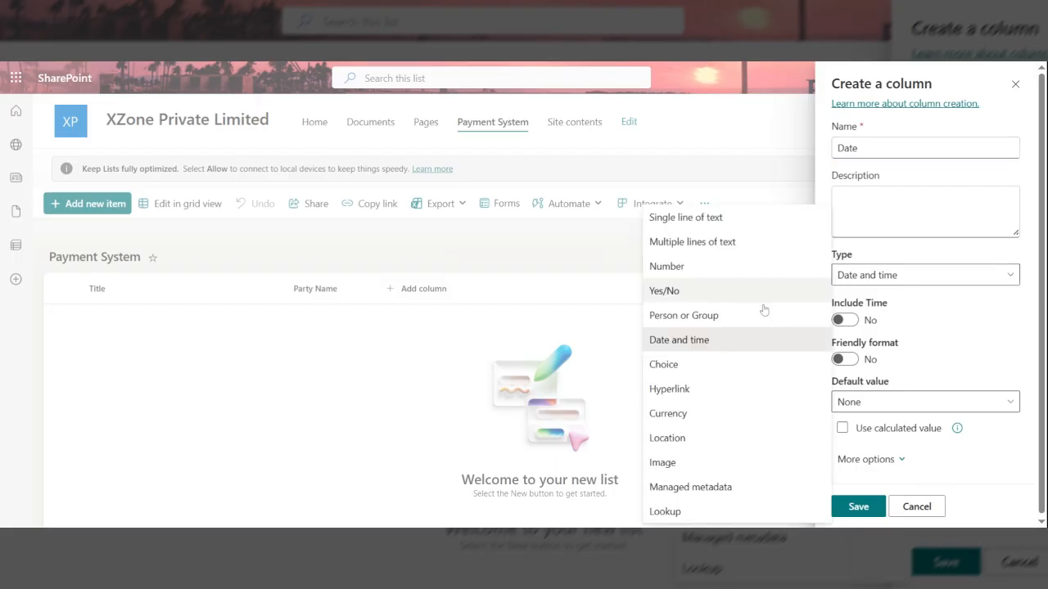
left_click(677, 347)
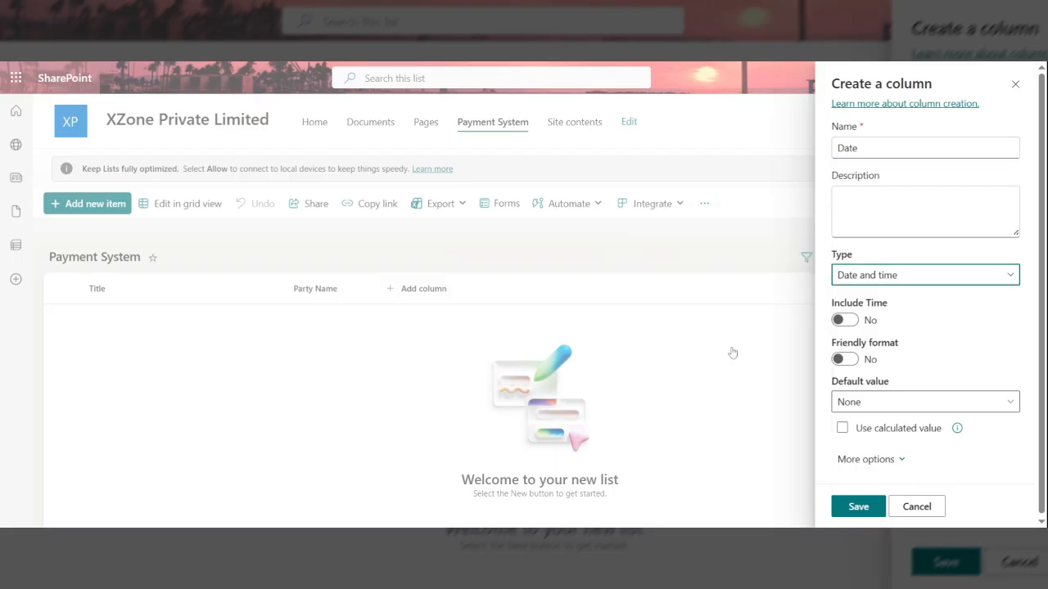
left_click(854, 320)
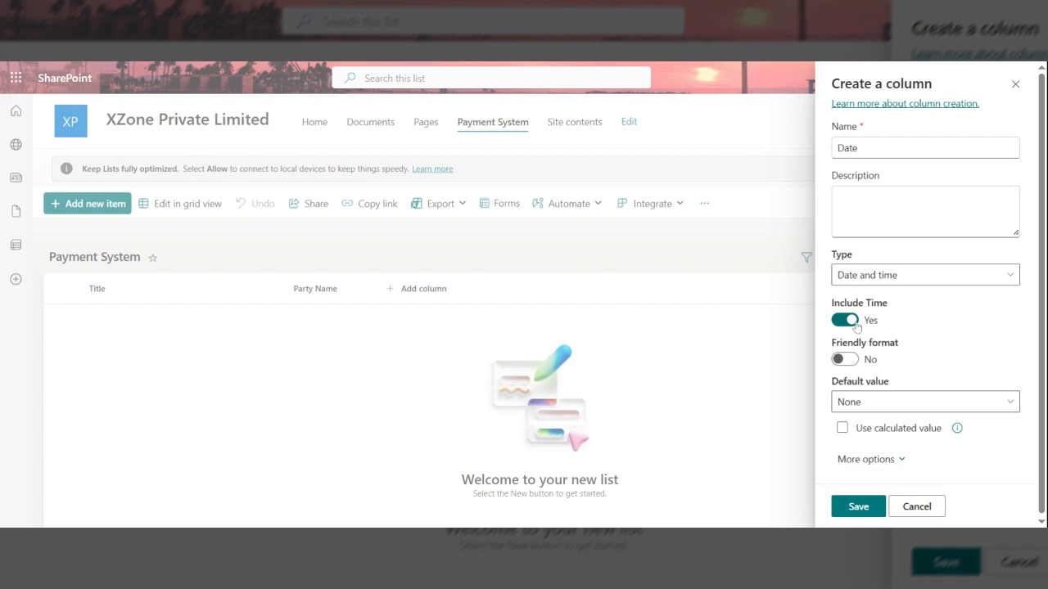
left_click(837, 324)
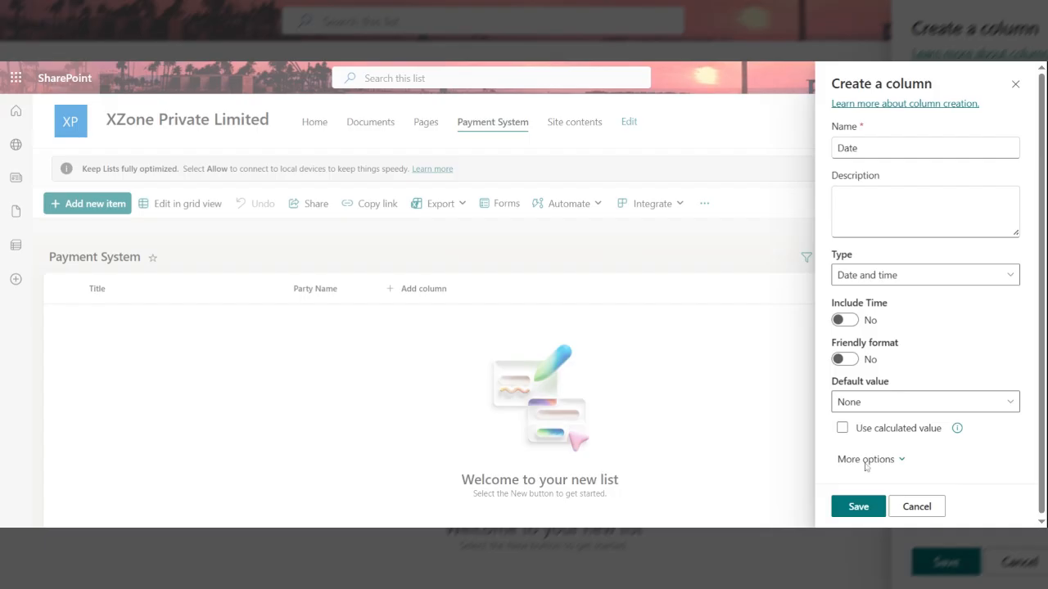
left_click(853, 326)
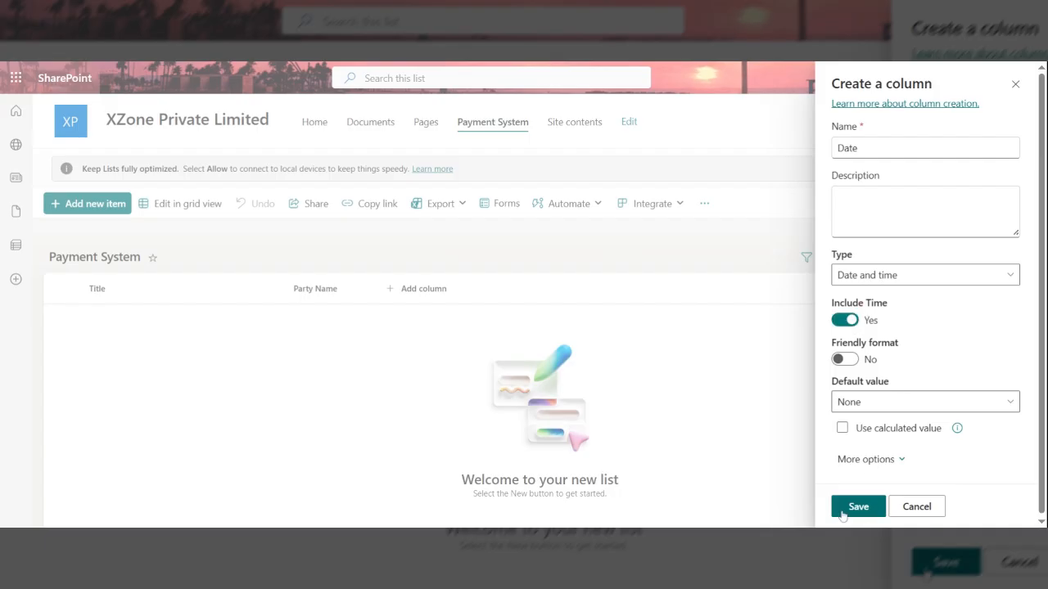
left_click(851, 509)
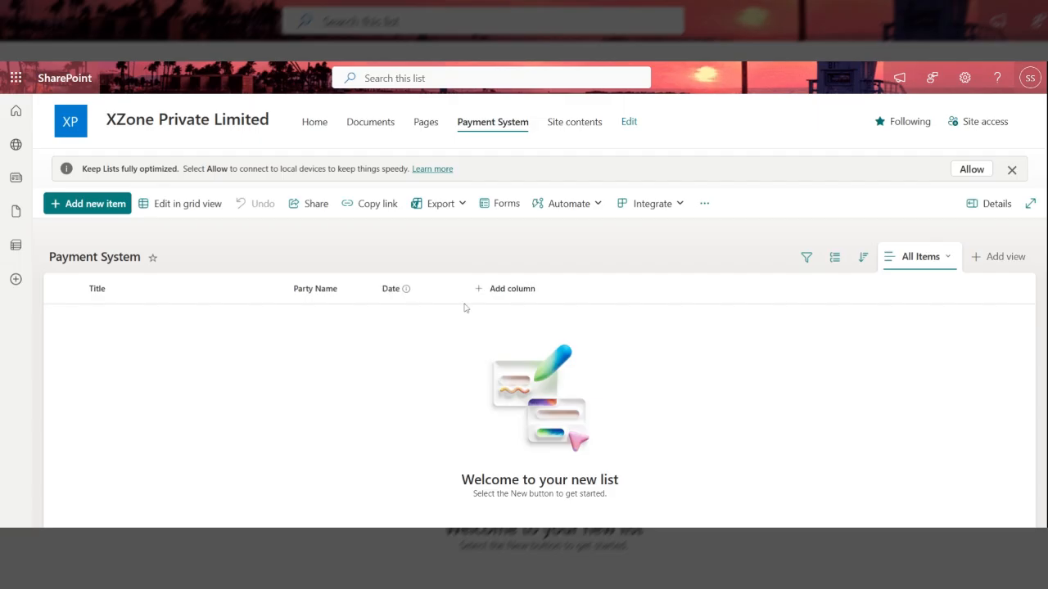
Start creating a Choice column named Site Name in the Payment System list
left_click(480, 293)
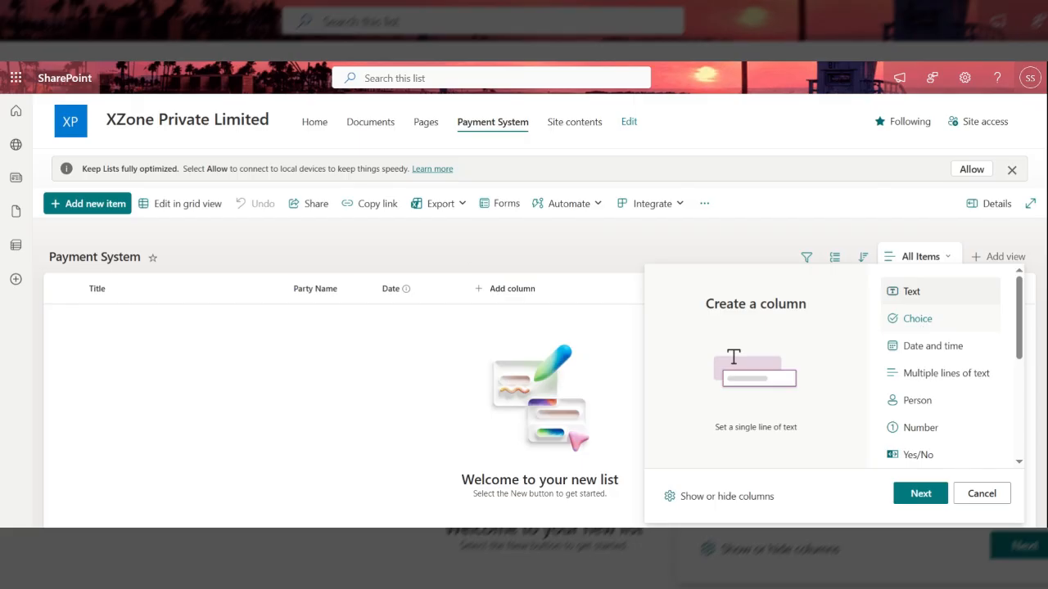
left_click(927, 325)
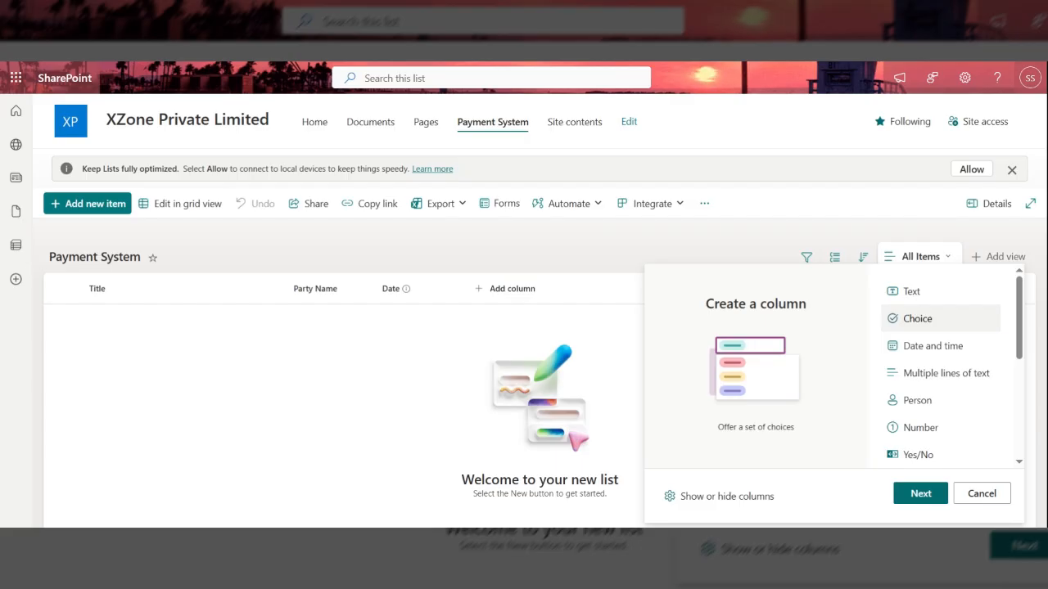
left_click(937, 499)
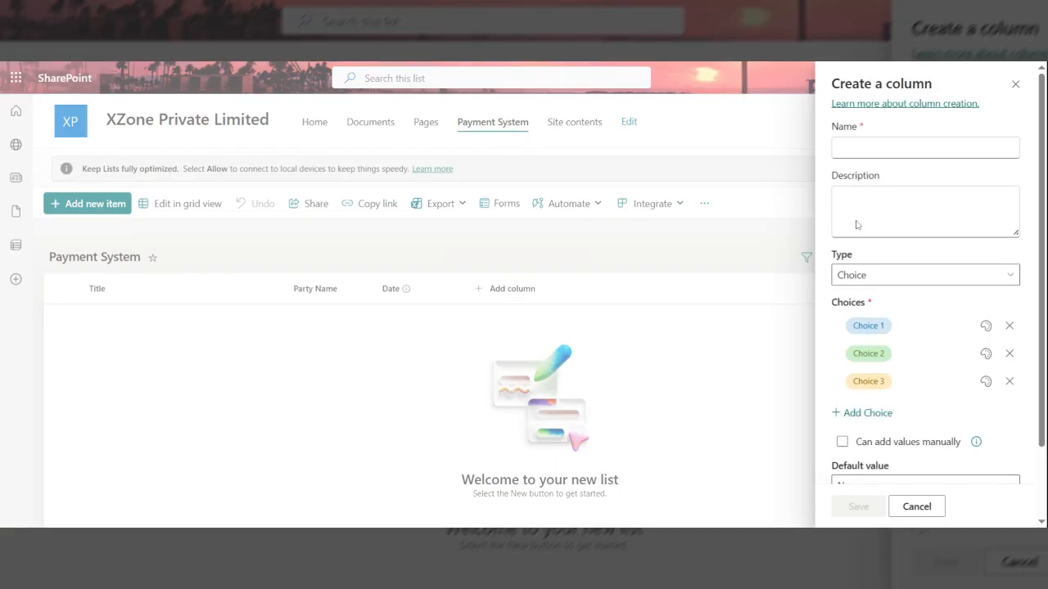
left_click(925, 148)
type("Sit")
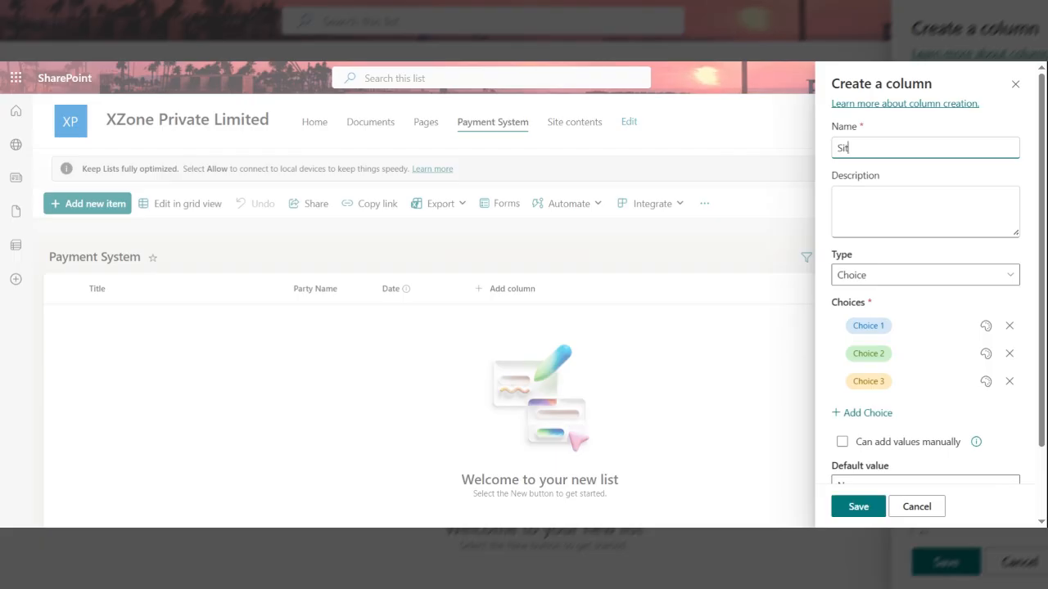
type("e Name")
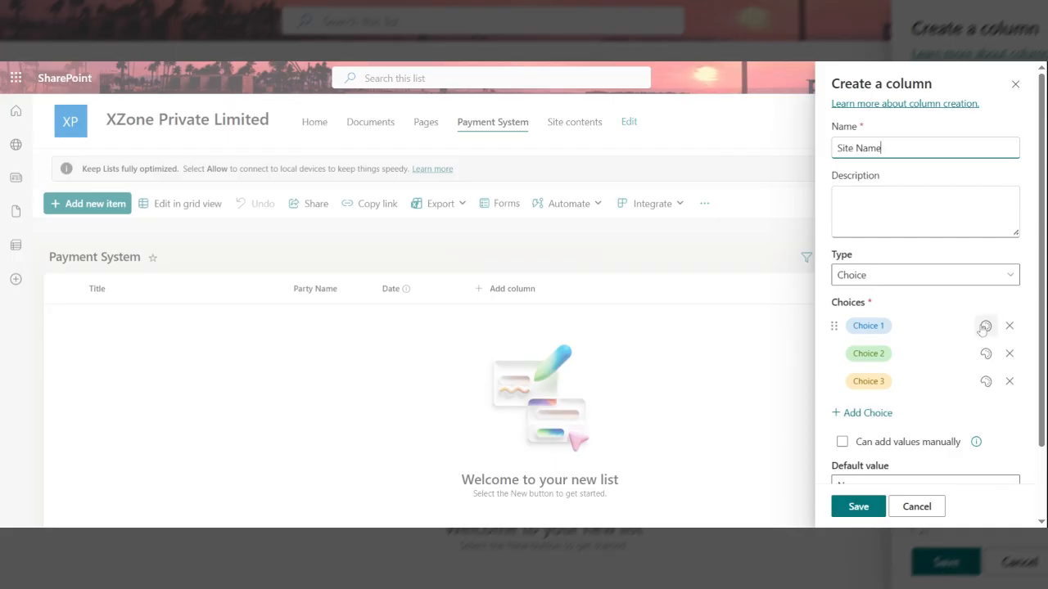
Rename the first choice of the Site Name column to Dhanbad Jharkhand Site
left_click(887, 326)
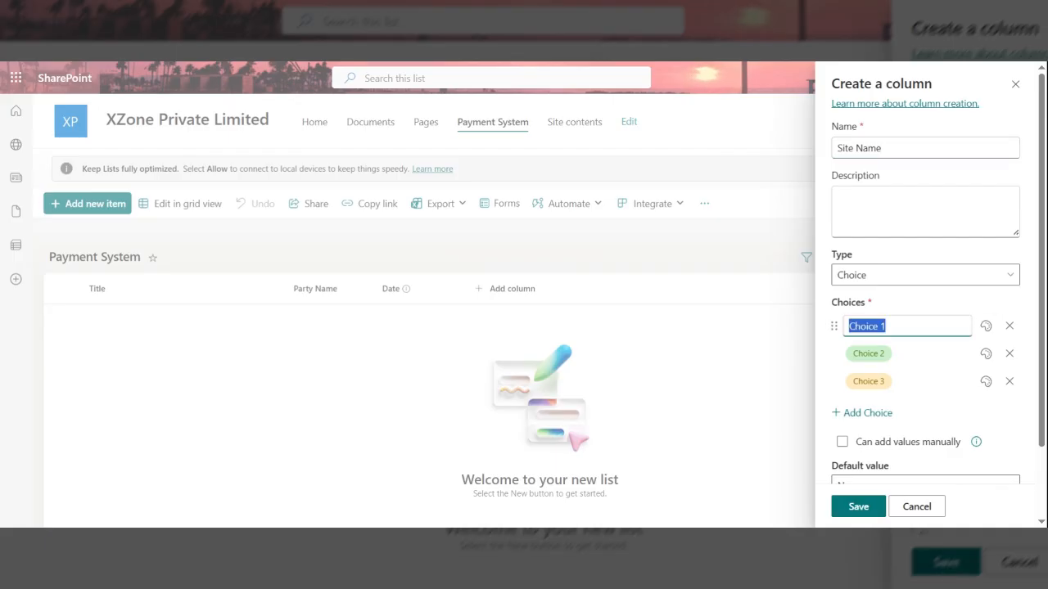
key("BackSpace")
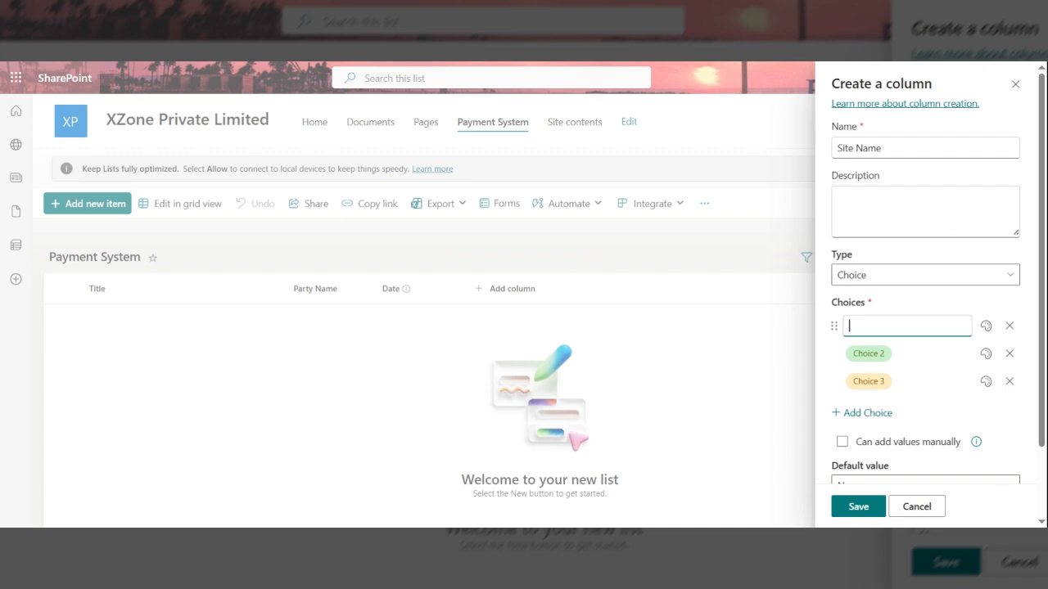
type("Jharkhand")
key("ctrl+a")
key("BackSpace")
type("Dhan")
type("Jharkhand Site")
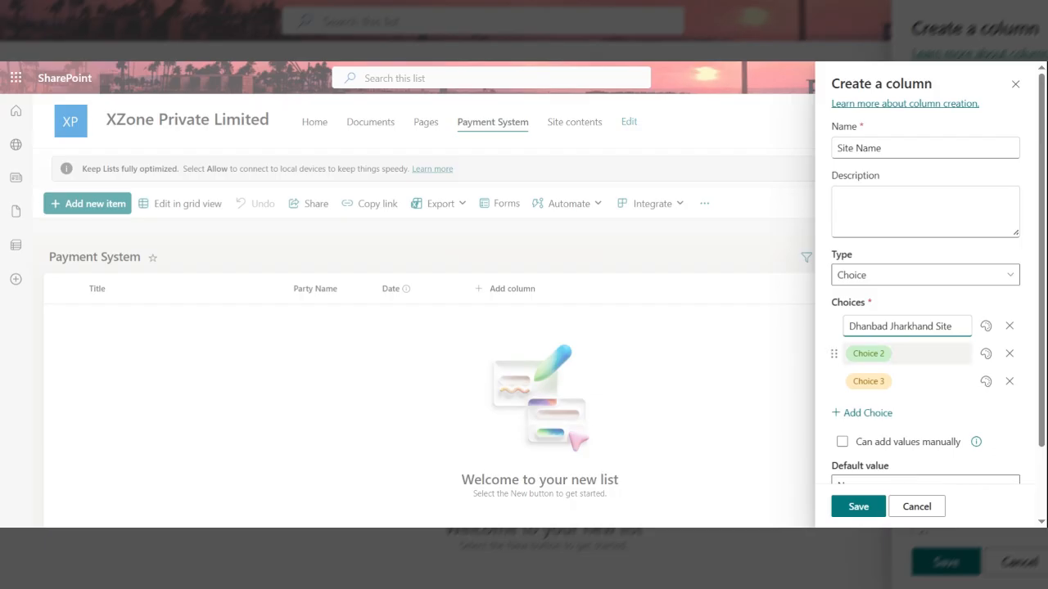
Rename the second choice of the Site Name column to Jajpur Odisha Site
left_click(882, 353)
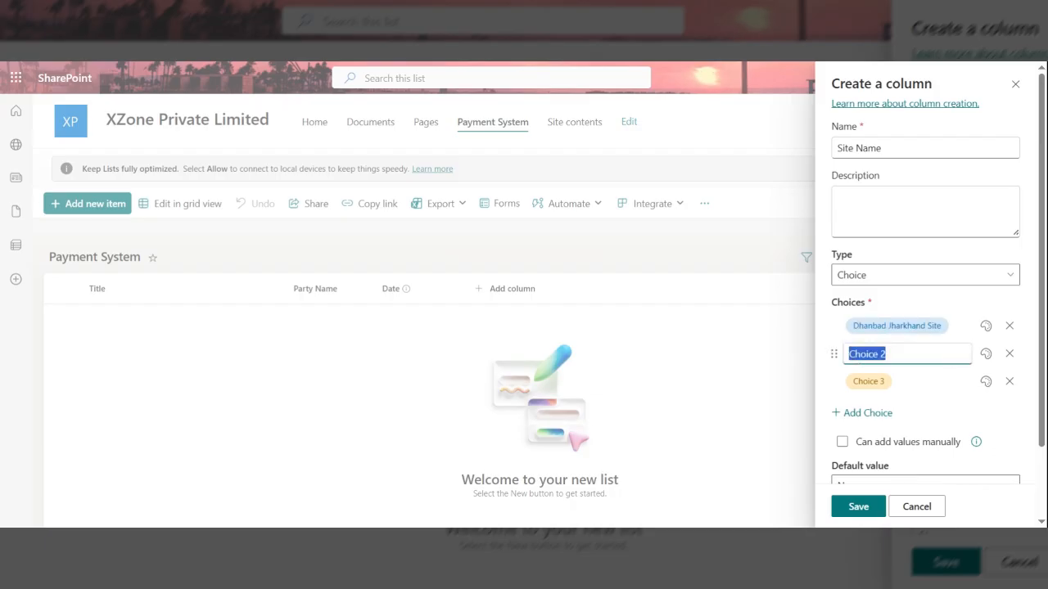
key("BackSpace")
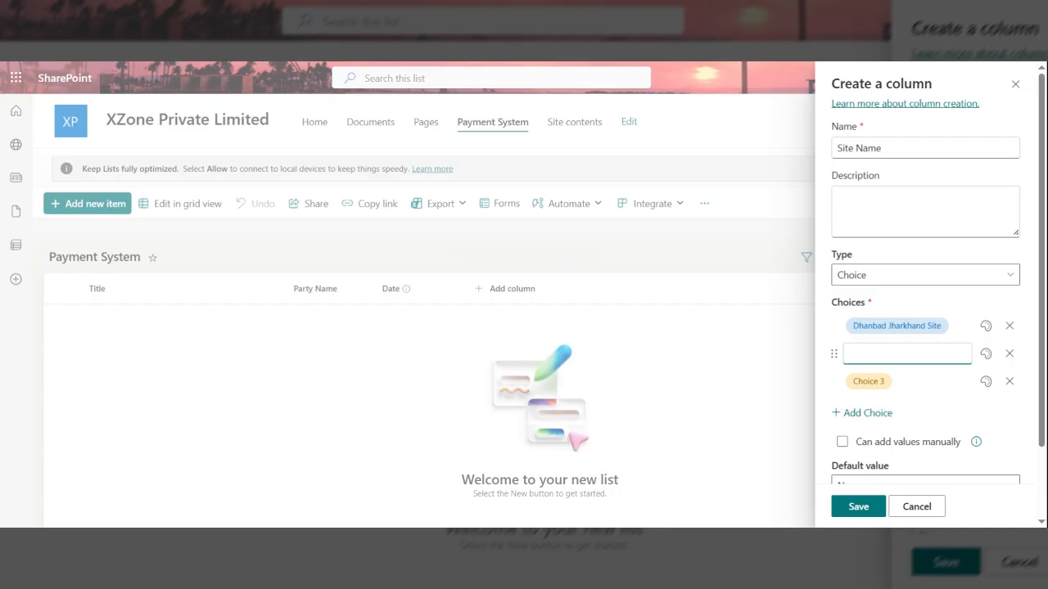
type("Jajpr")
key("BackSpace")
type("ur Odisha Site")
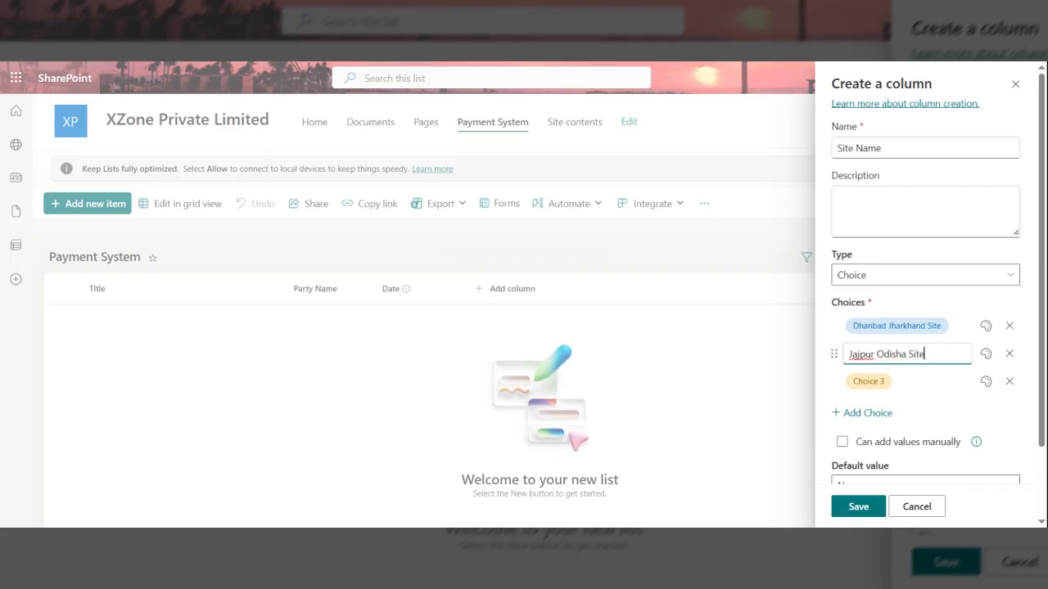
key("Return")
Replace the third choice of the Site Name column with Khordha Odisha Site
key("BackSpace")
key("BackSpace")
key("BackSpace")
key("BackSpace")
key("BackSpace")
key("BackSpace")
key("BackSpace")
key("BackSpace")
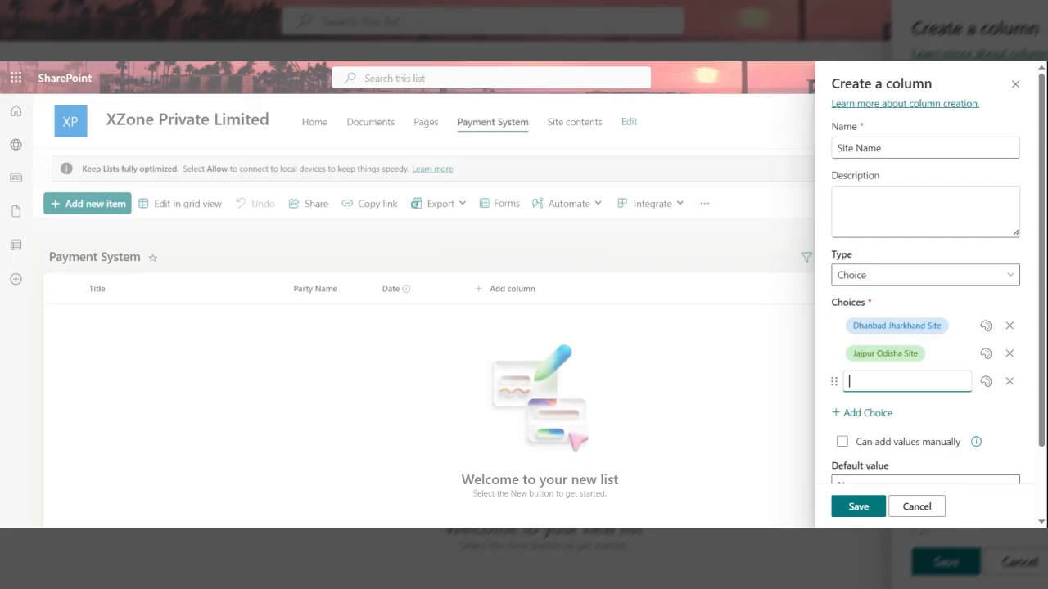
type("Khordha Odisha Site")
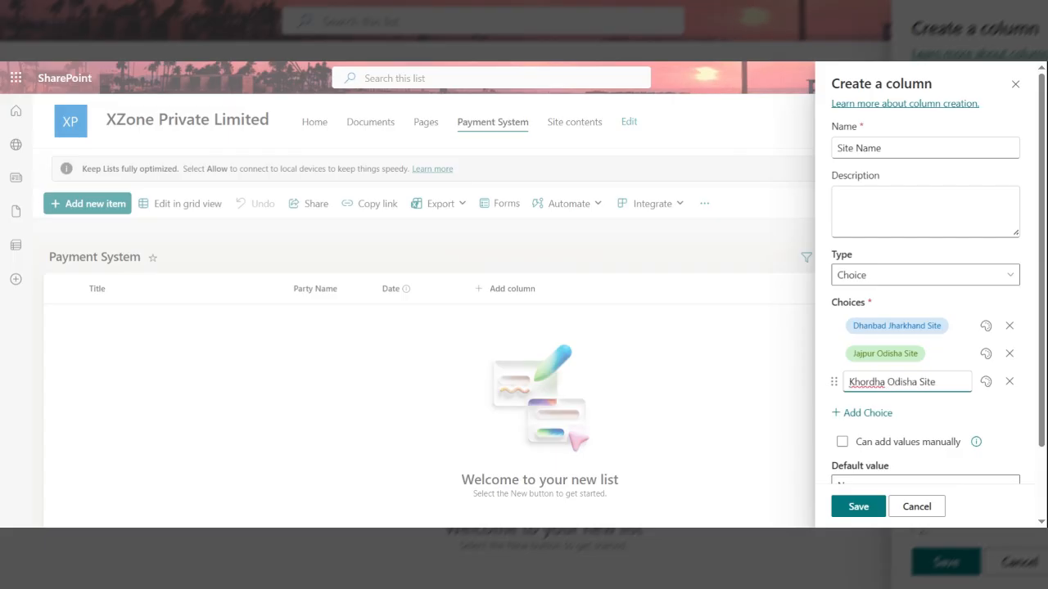
left_click(881, 418)
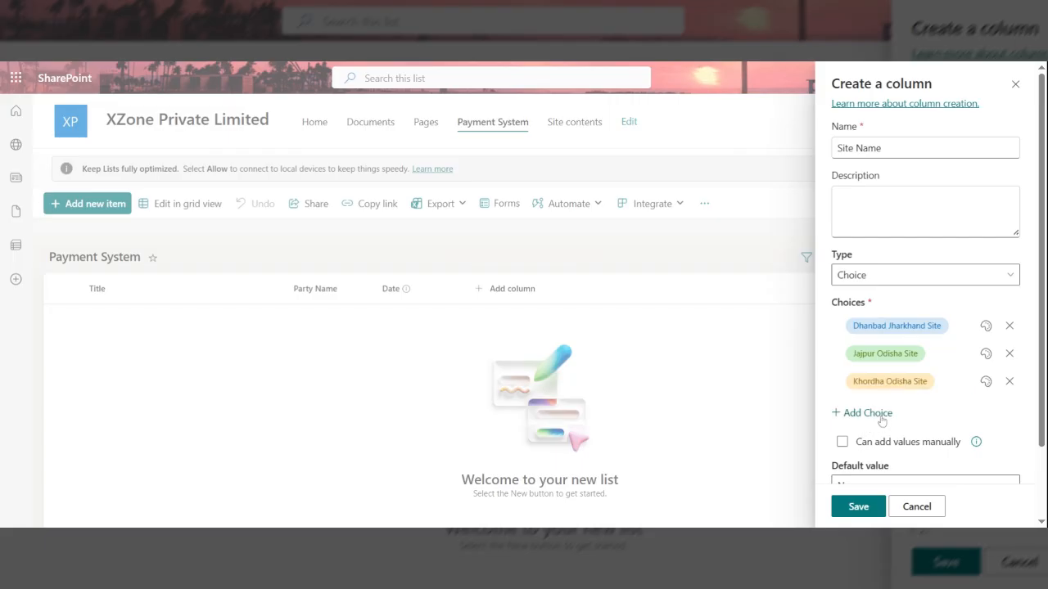
Add a fourth choice named Mandla MP Site and save the Site Name column
left_click(880, 416)
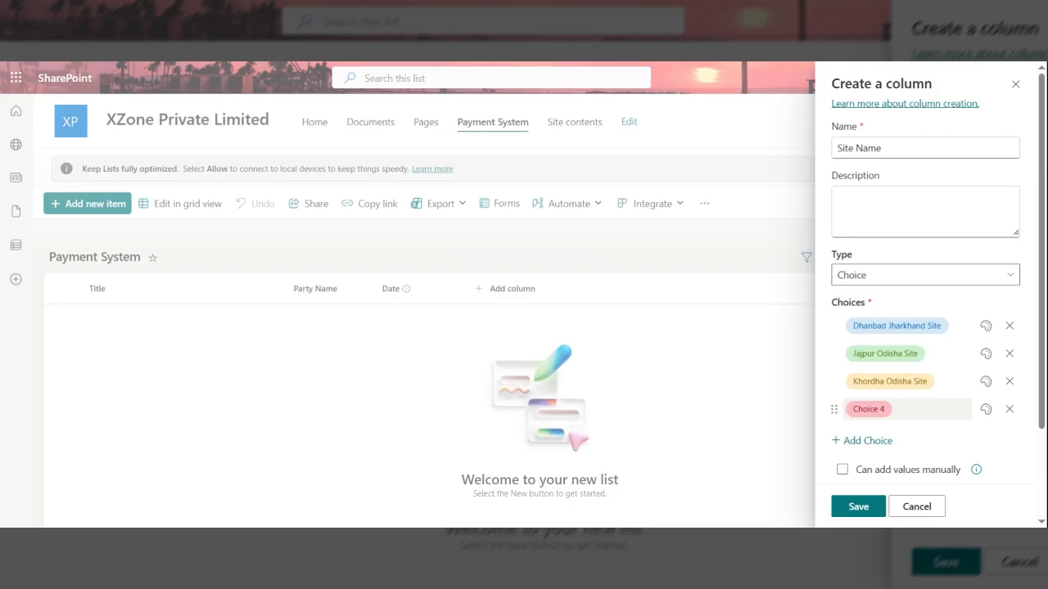
left_click(888, 410)
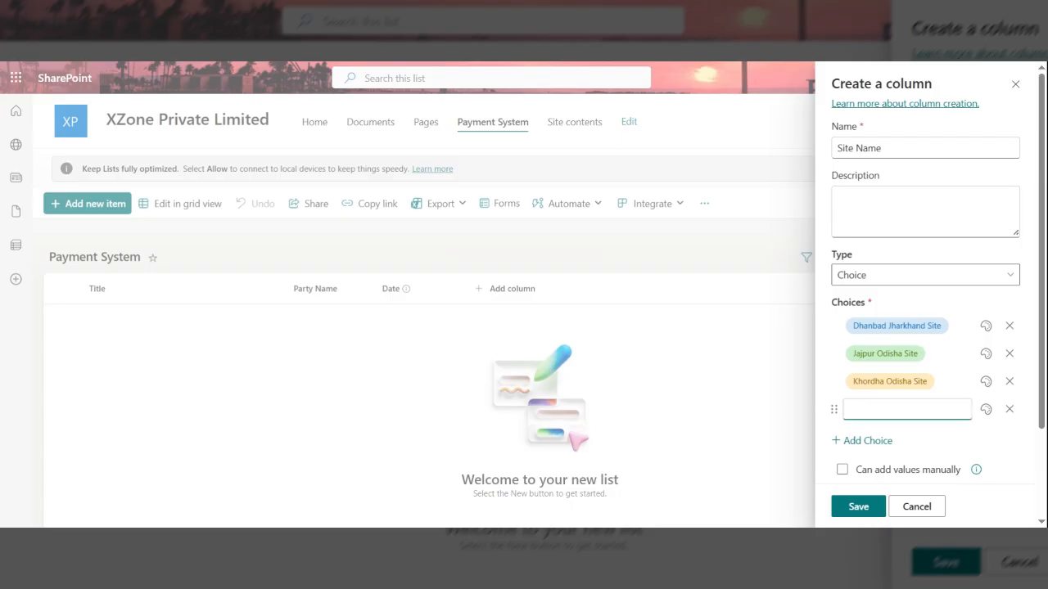
type("J")
key("BackSpace")
type("N")
key("BackSpace")
type("Ma")
type("nd")
type("la")
type(" MP")
type(" Siot")
key("BackSpace")
key("BackSpace")
type("te")
left_click(940, 441)
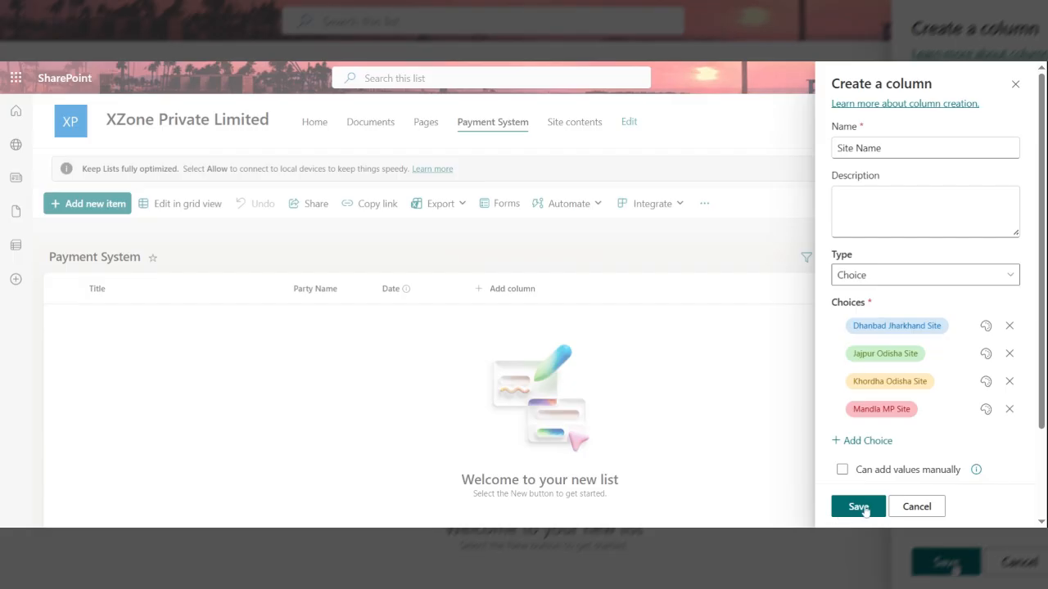
left_click(861, 508)
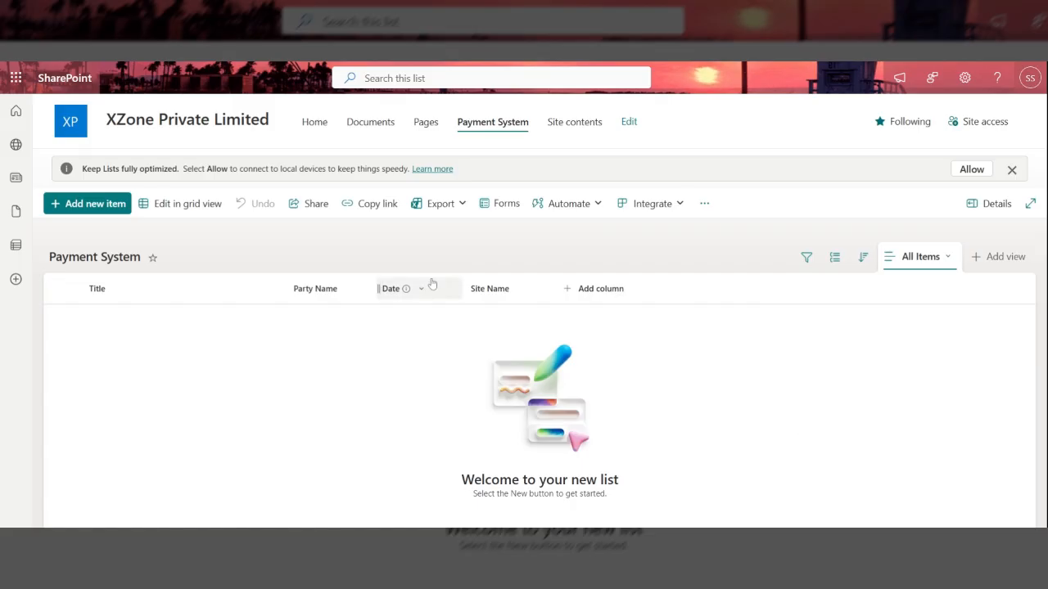
Edit the Site Name column so that values can be added manually, and save the change
left_click(521, 291)
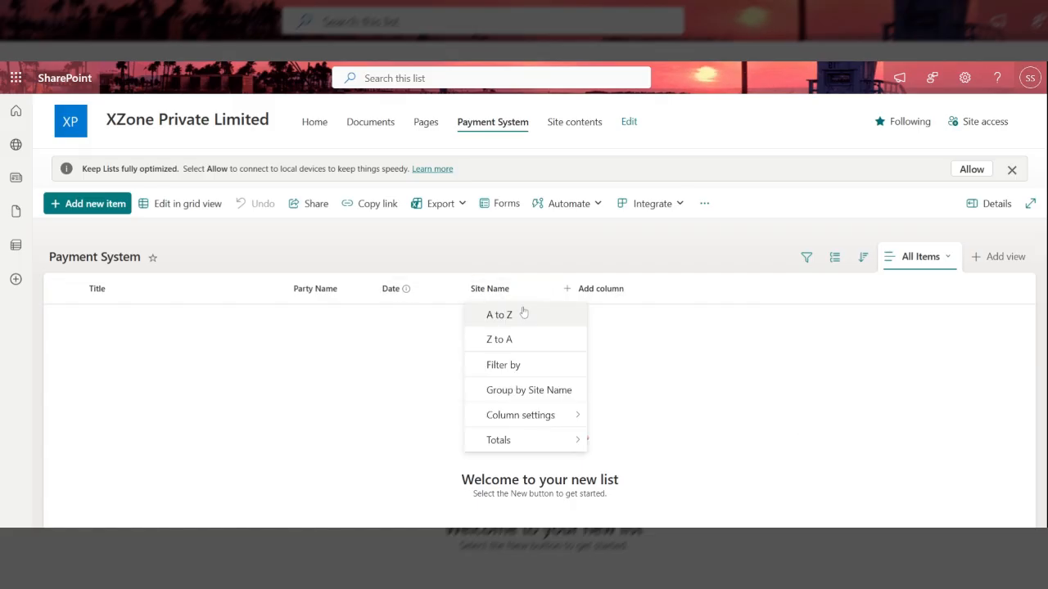
left_click(540, 417)
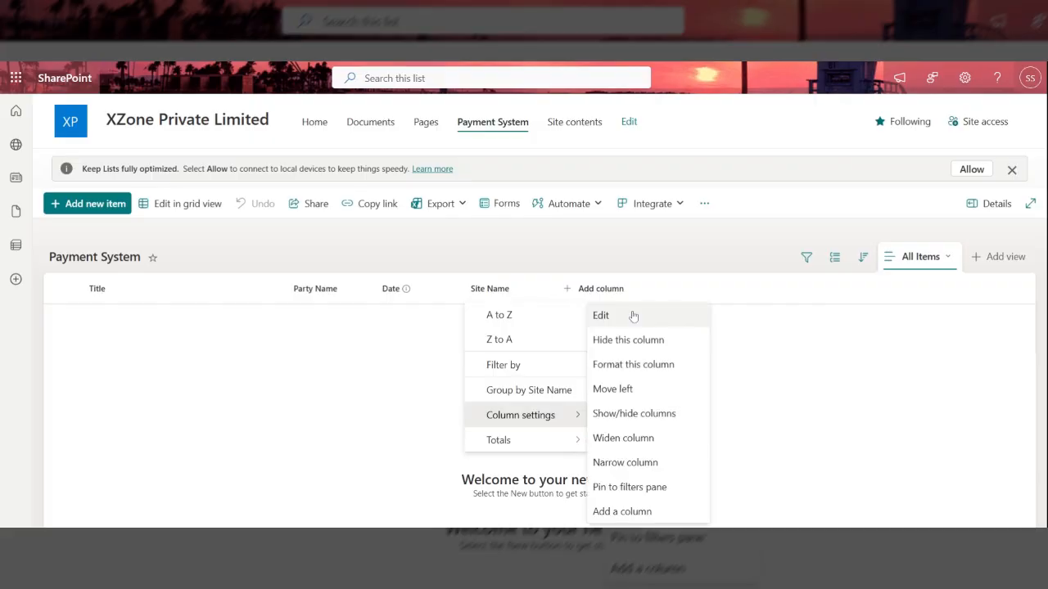
left_click(639, 318)
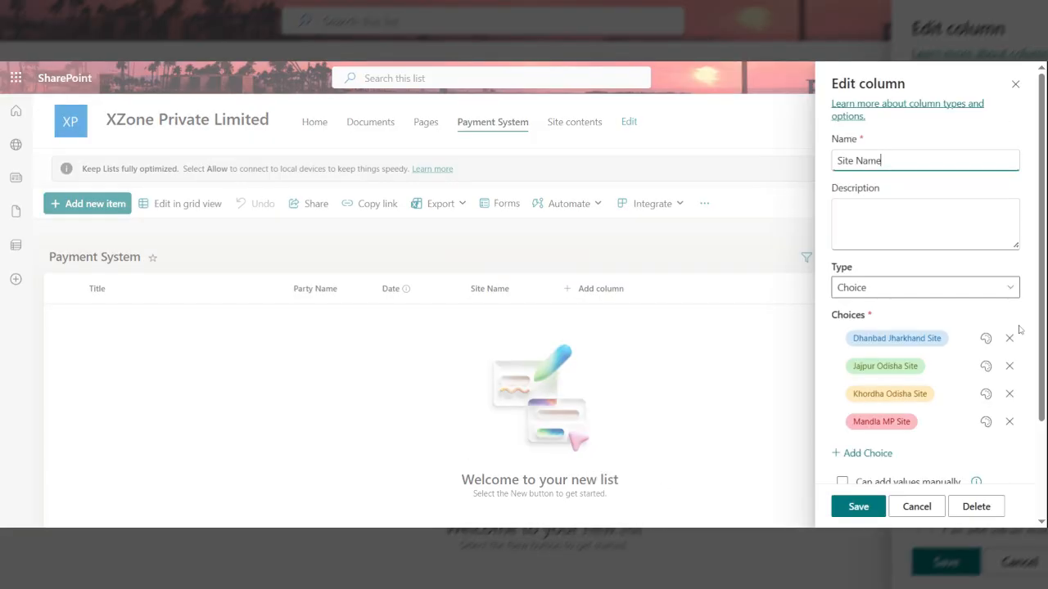
left_click(1037, 451)
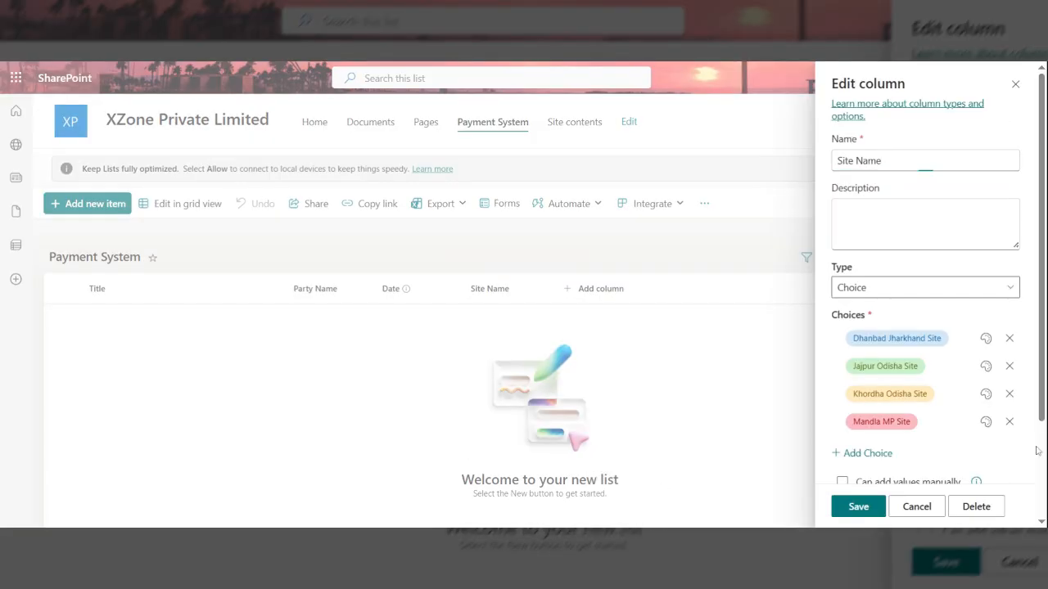
scroll(1035, 475, "down", 3)
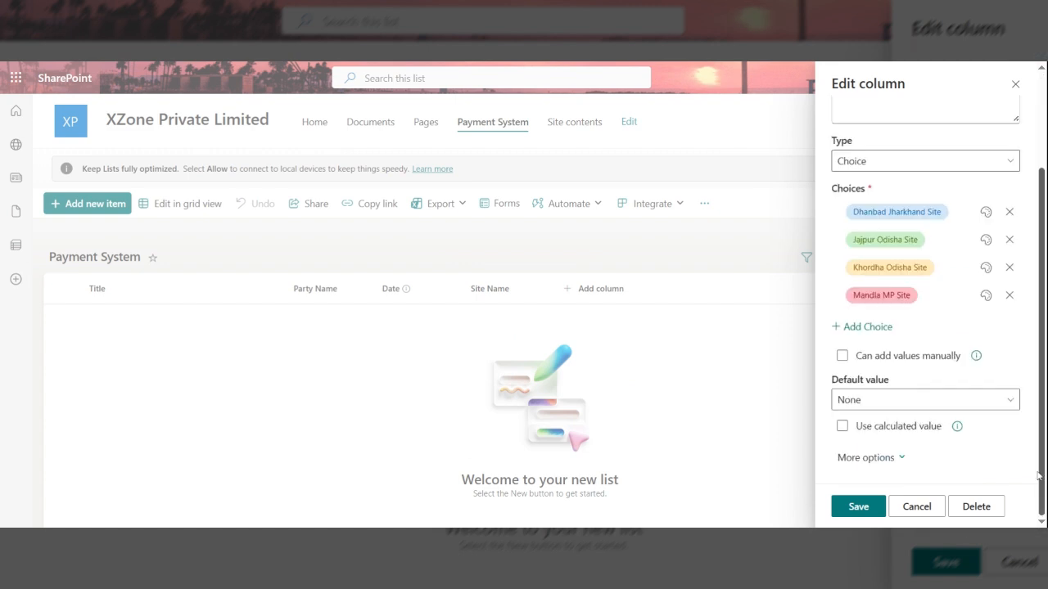
left_click(843, 359)
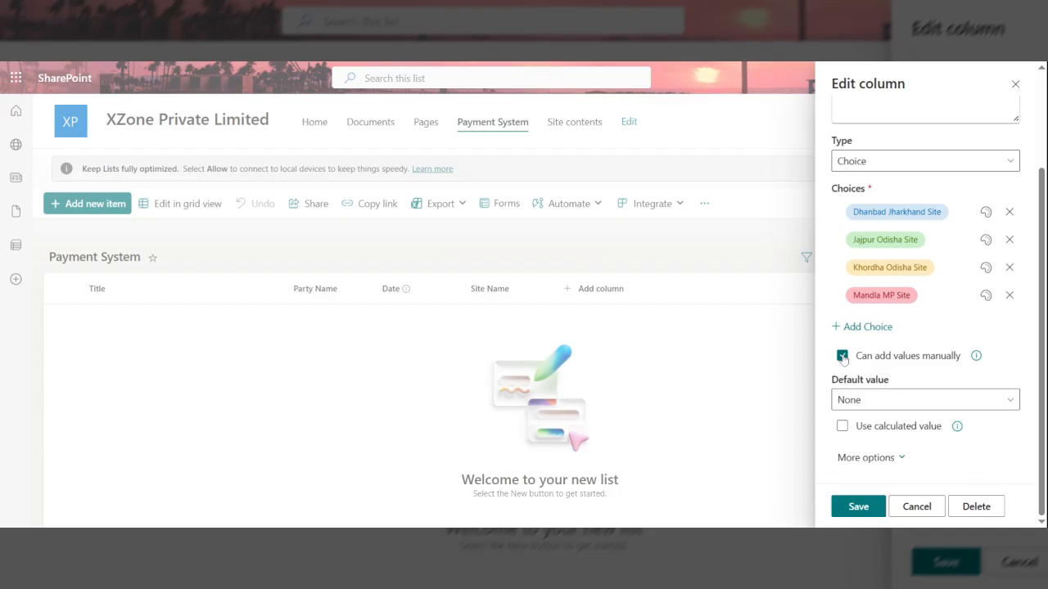
left_click(858, 506)
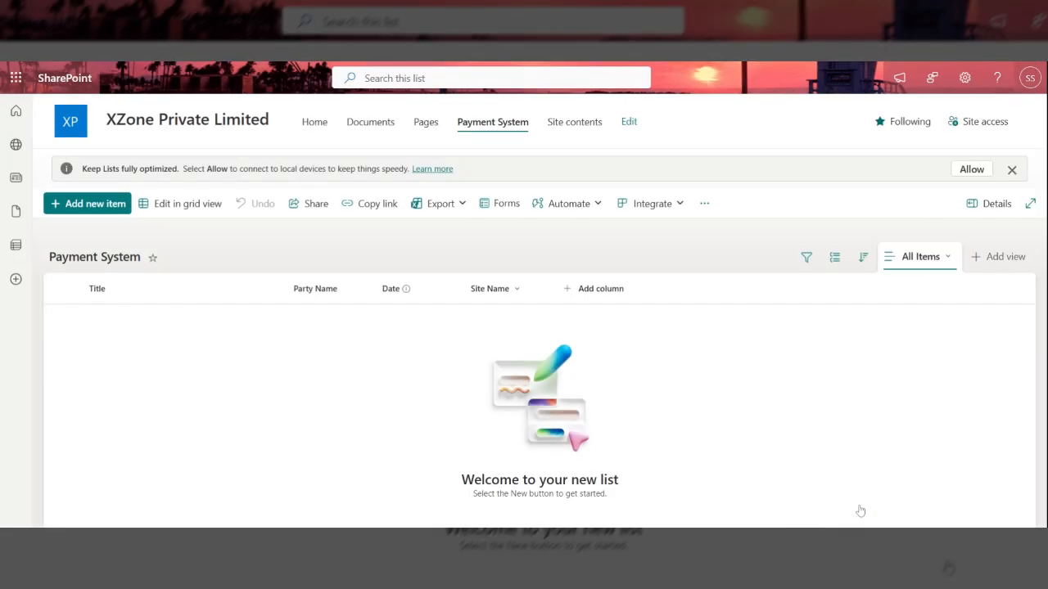
Create a Number column named Taxable Amount in the Payment System list and save it
left_click(566, 293)
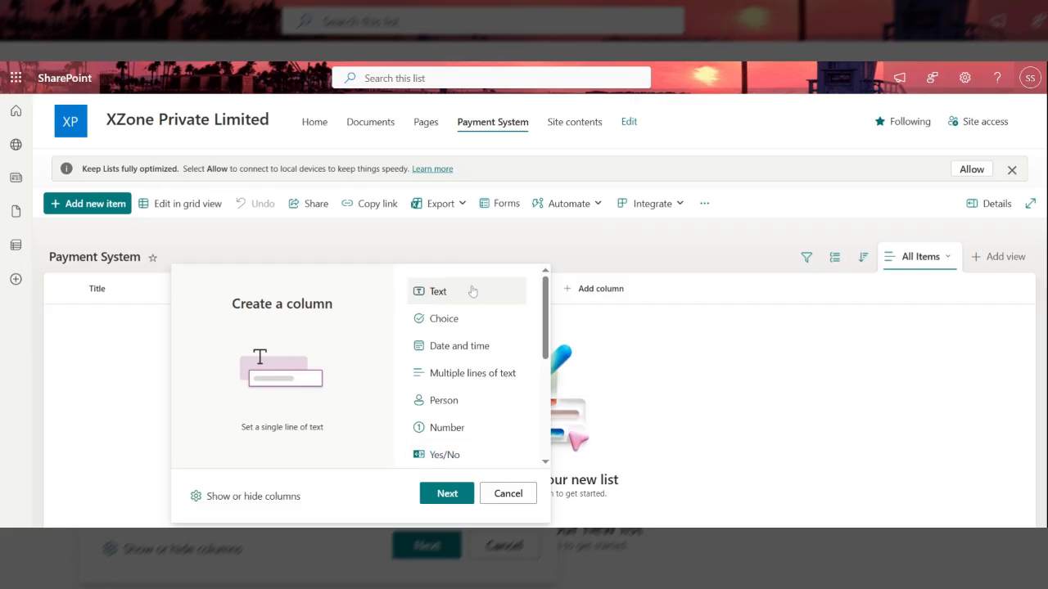
left_click(455, 429)
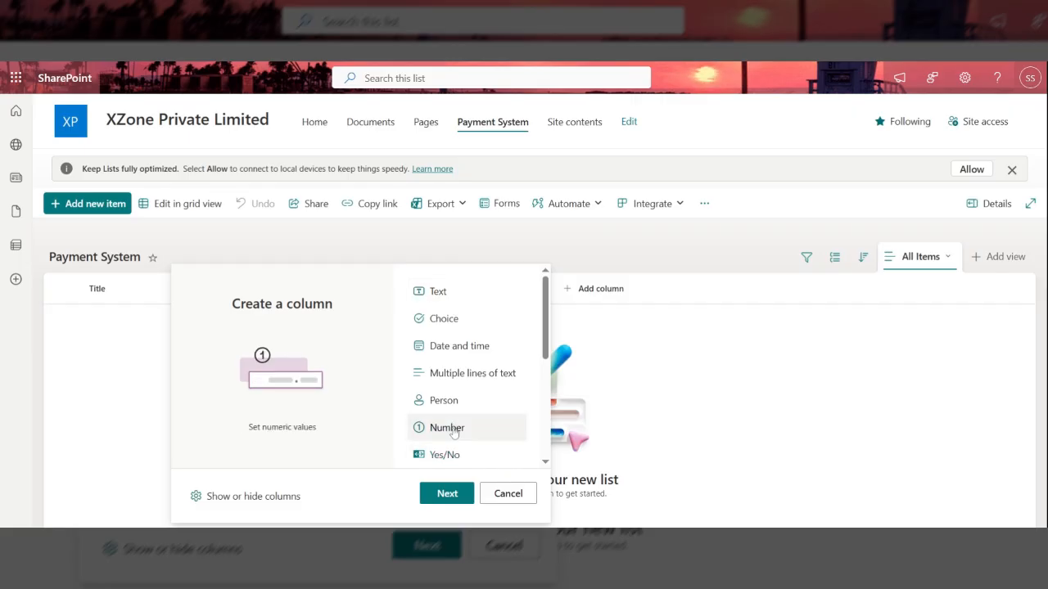
left_click(446, 494)
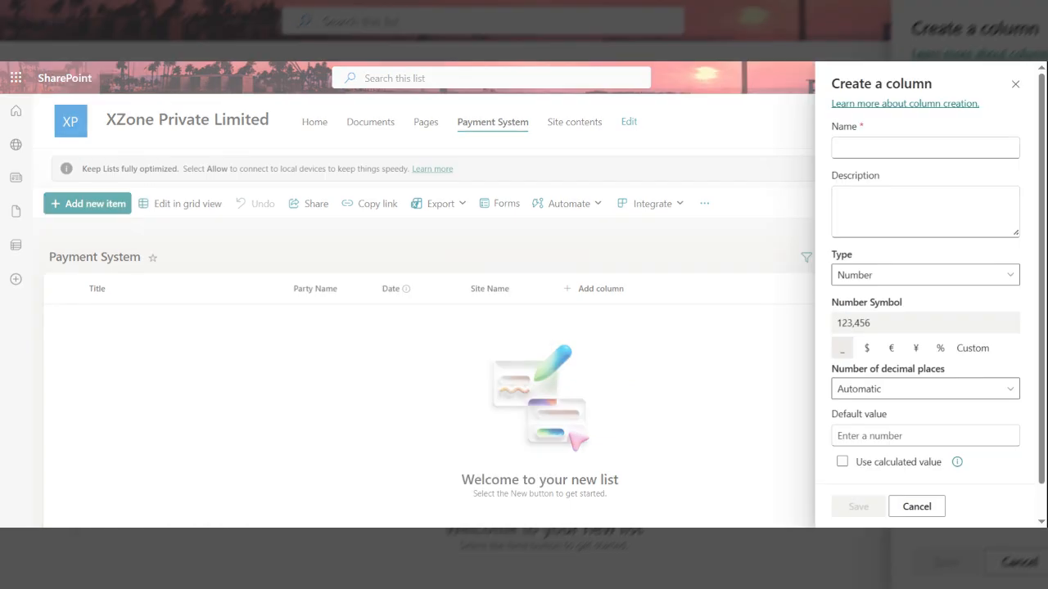
left_click(925, 148)
type("T")
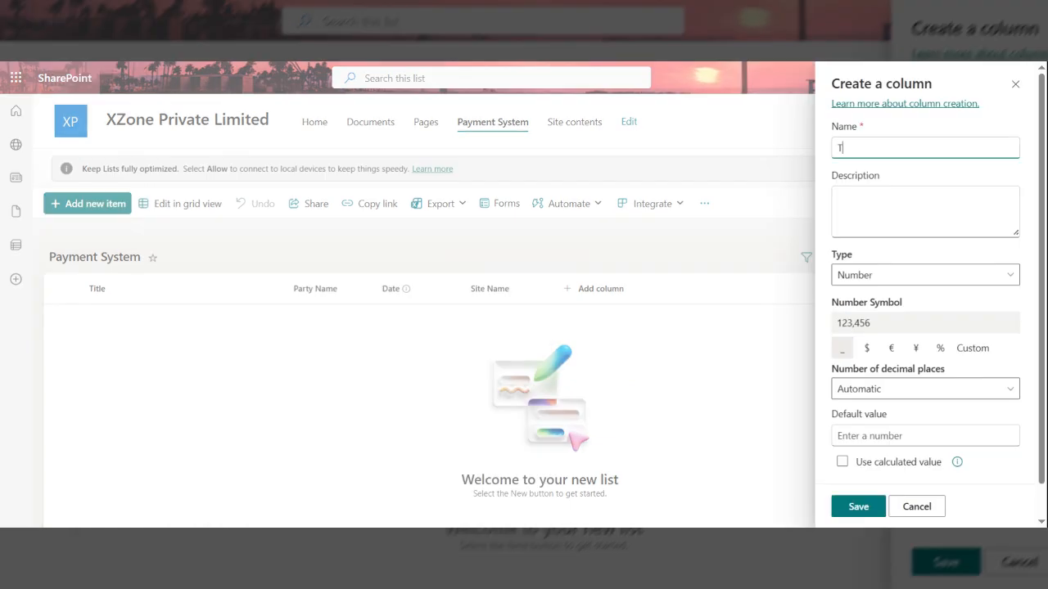
type("axable Amount")
scroll(1041, 505, "down", 1)
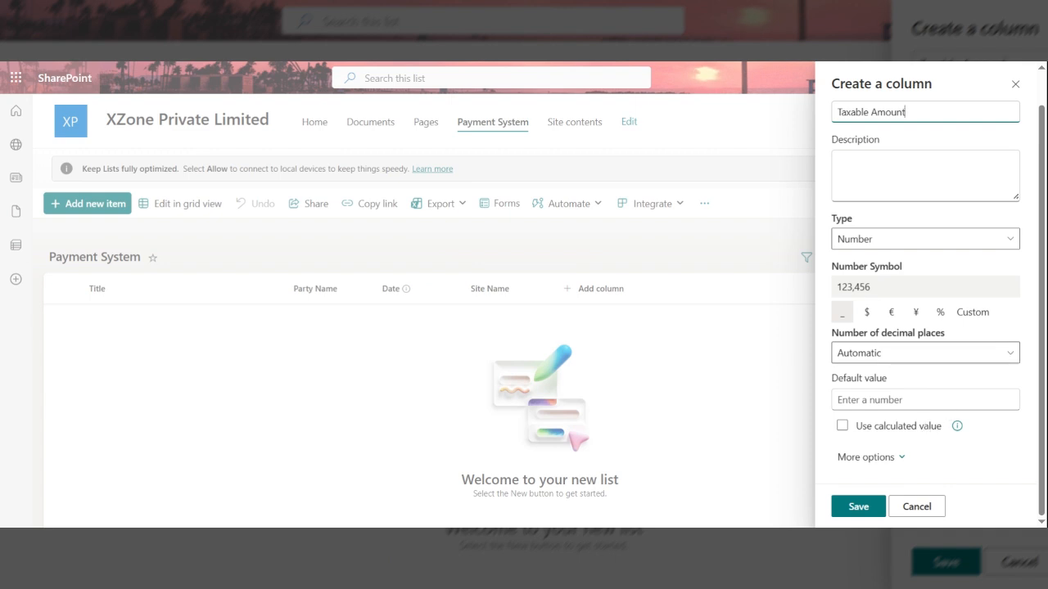
left_click(975, 242)
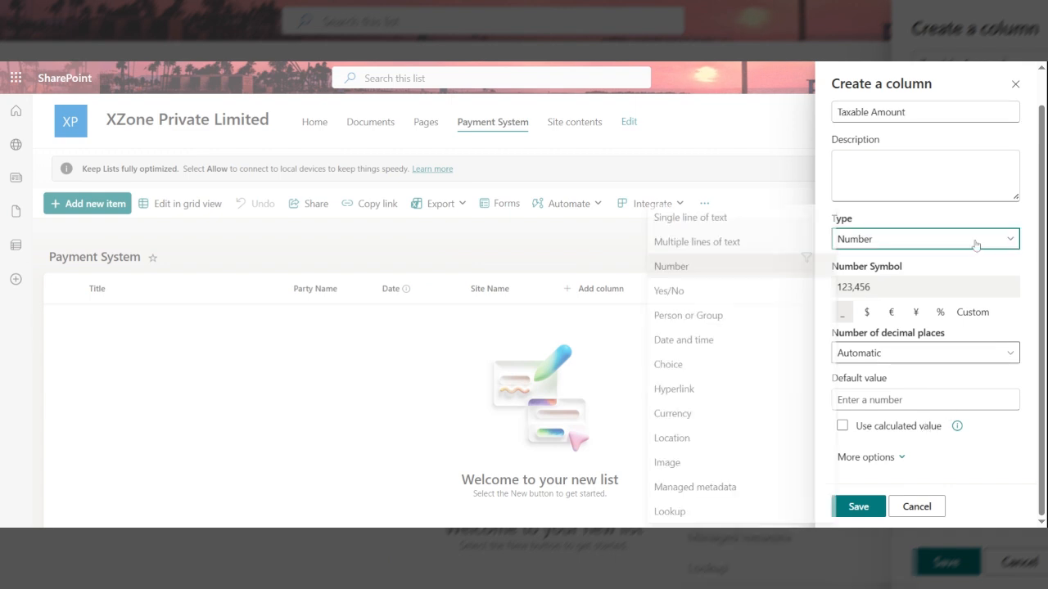
left_click(708, 276)
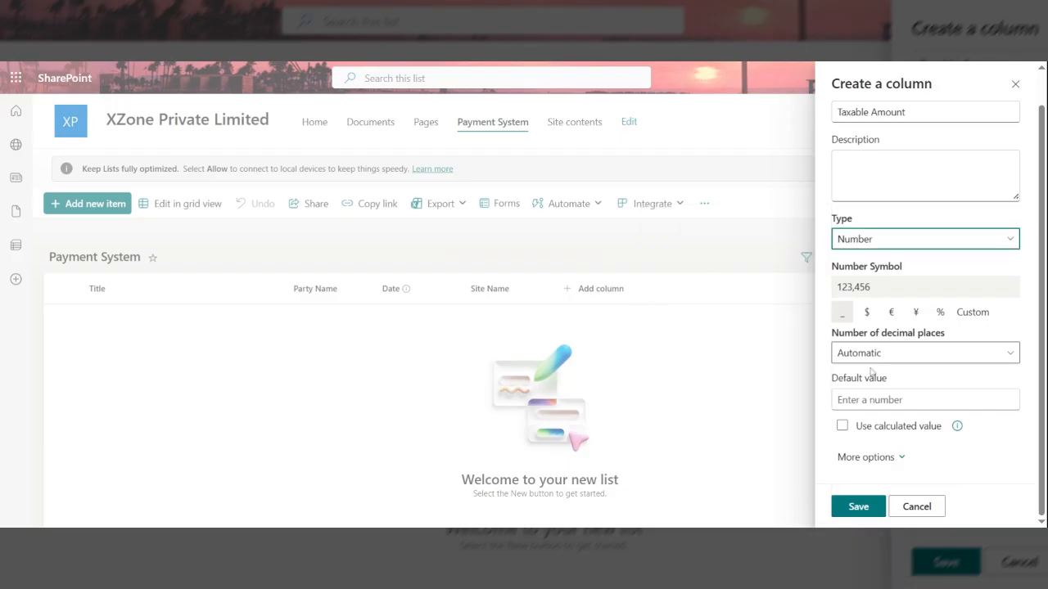
left_click(857, 506)
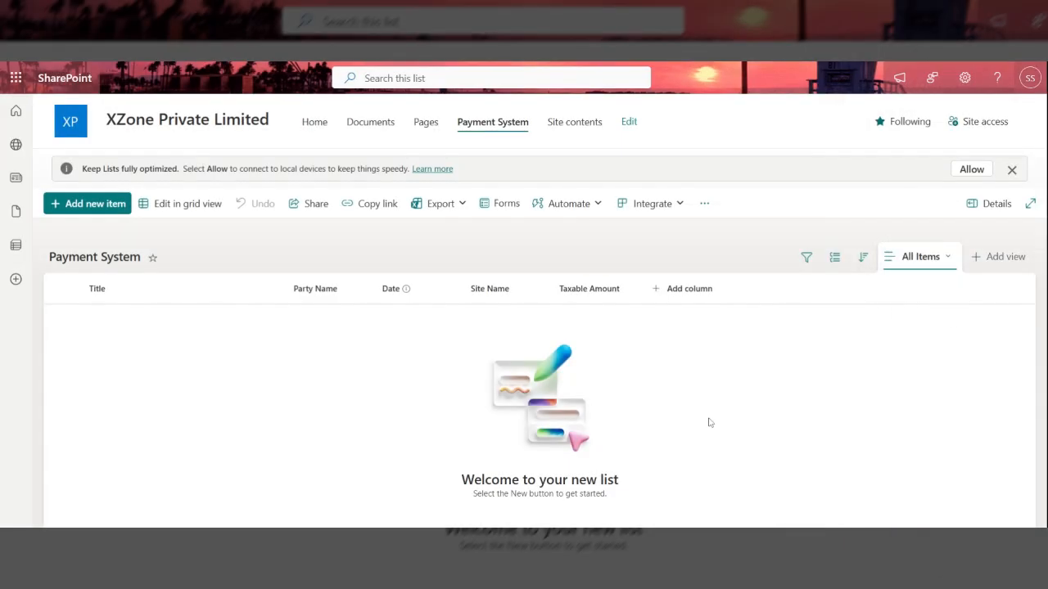
Create a Number column named Tax Amount after the Taxable Amount column and save it
left_click(656, 296)
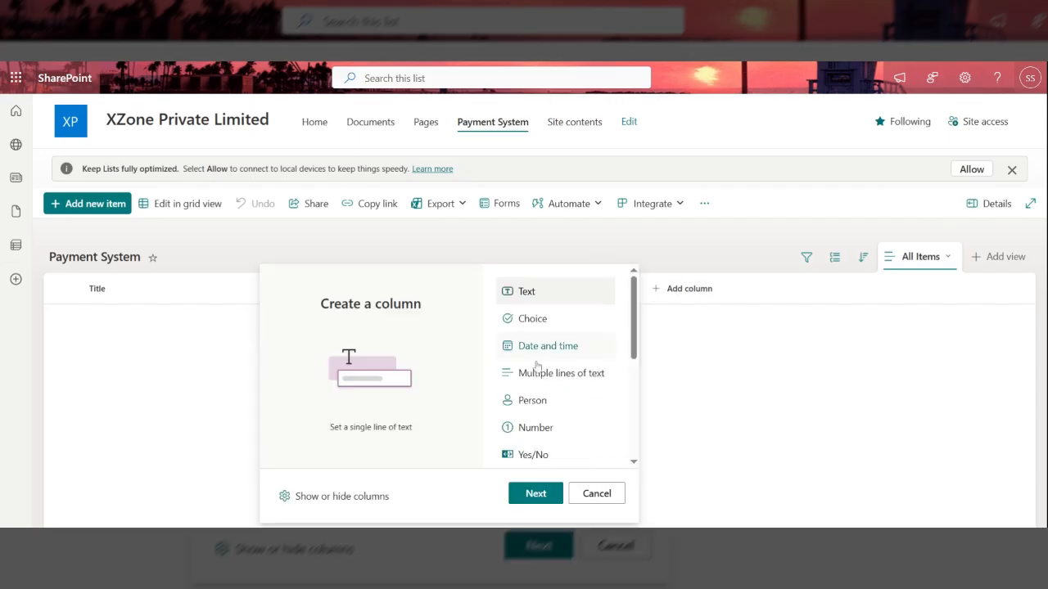
left_click(527, 428)
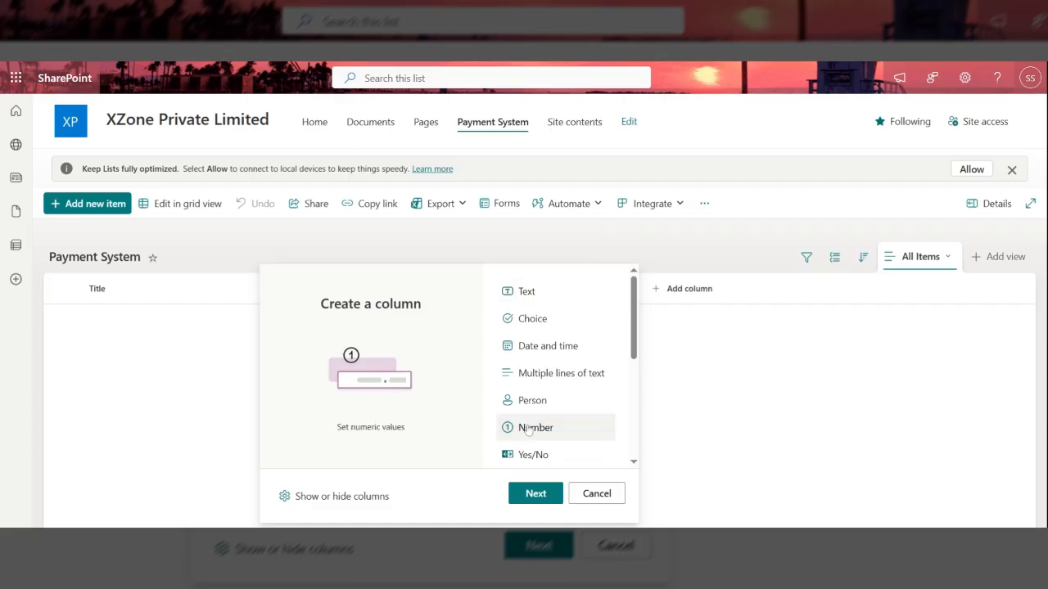
left_click(536, 494)
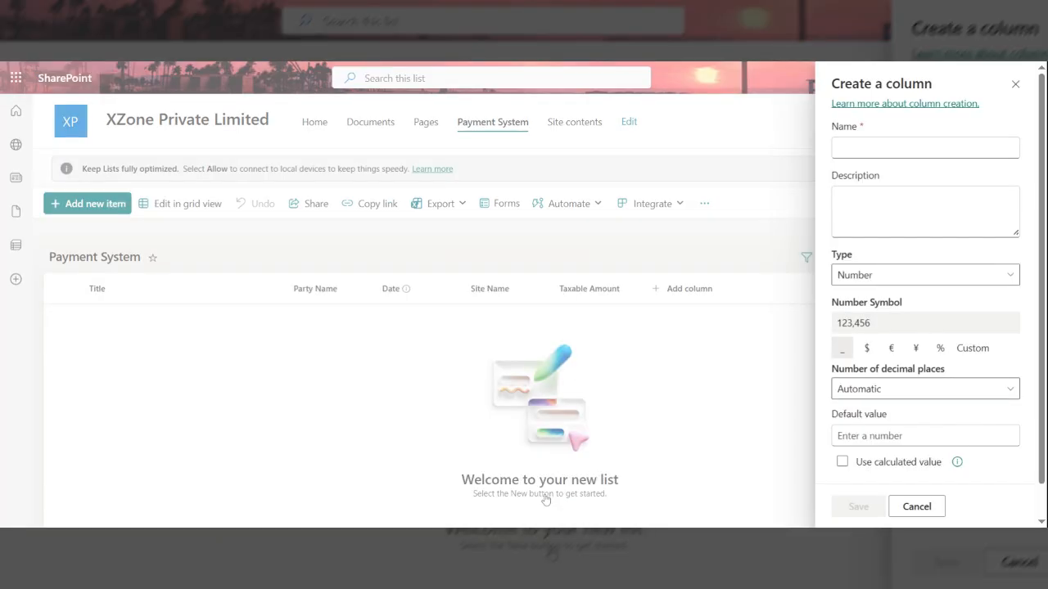
left_click(850, 146)
type("Cs")
key("BackSpace")
type("St")
key("BackSpace")
type("T A")
key("BackSpace")
key("BackSpace")
key("BackSpace")
key("BackSpace")
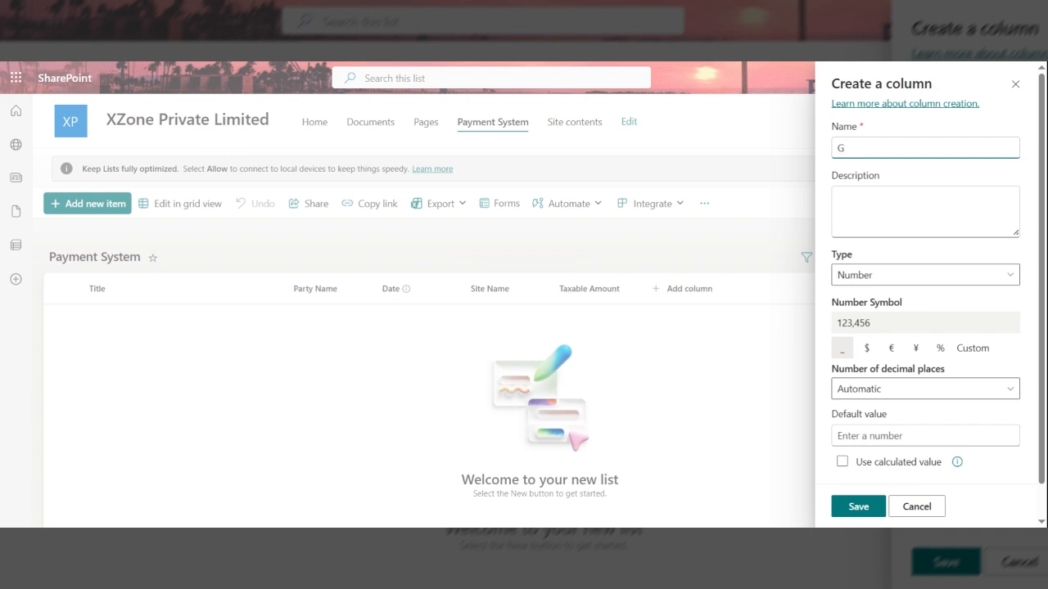
key("BackSpace")
type("Tax Amount")
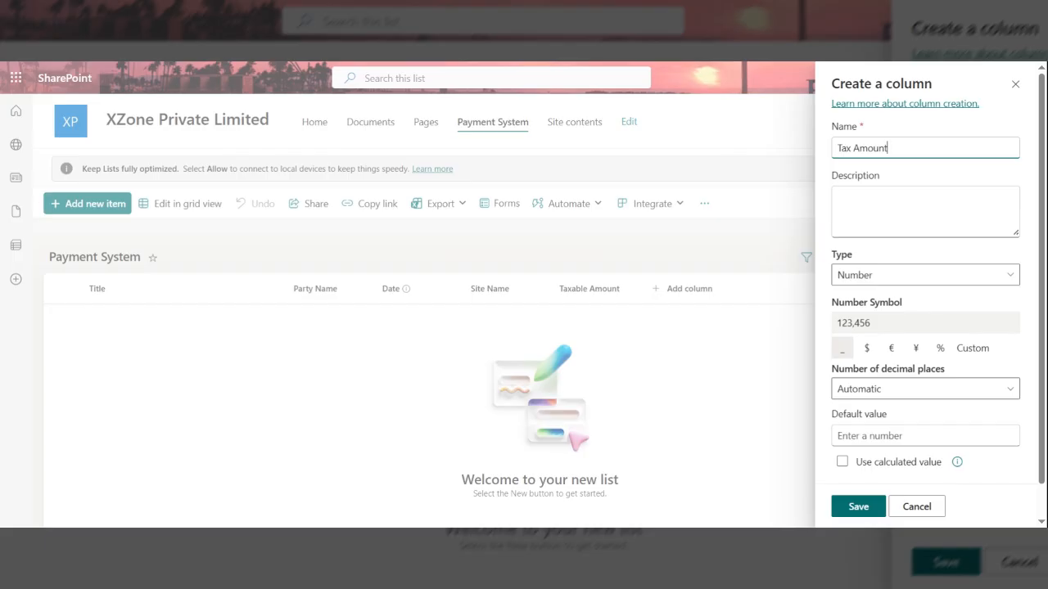
left_click(858, 507)
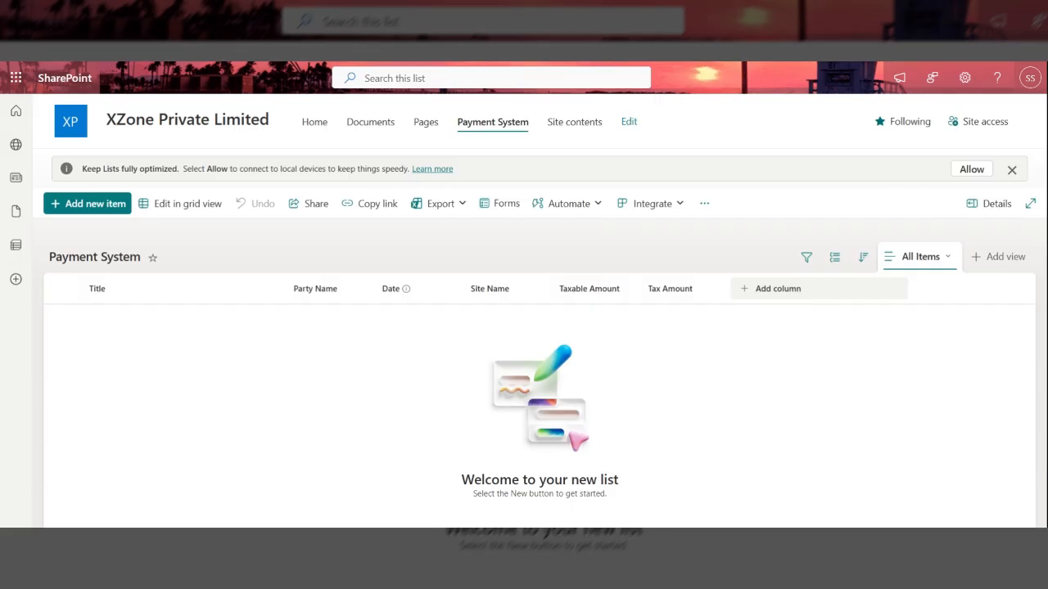
left_click(745, 294)
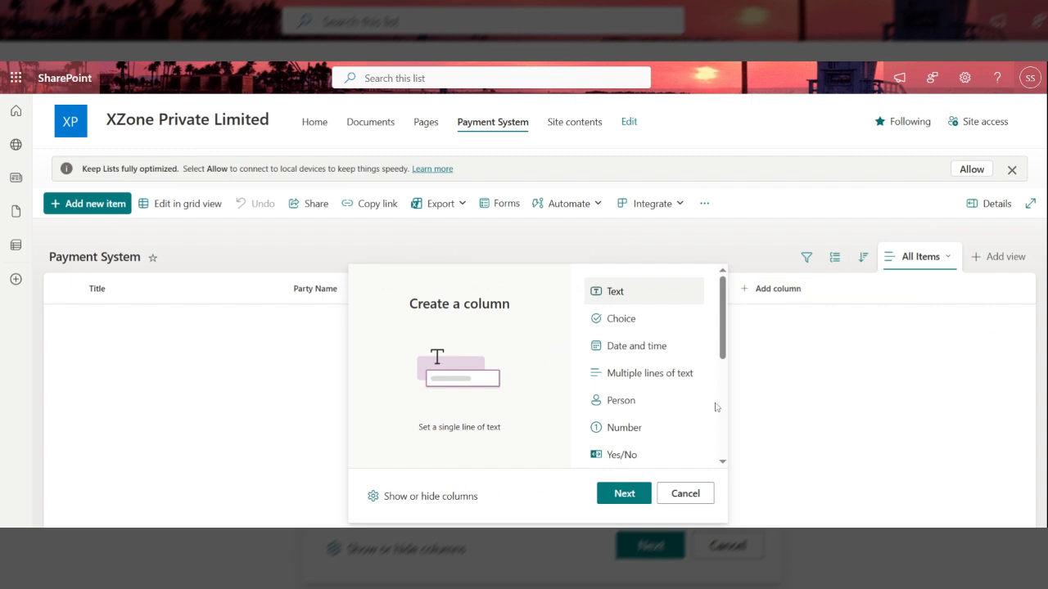
scroll(721, 439, "down", 3)
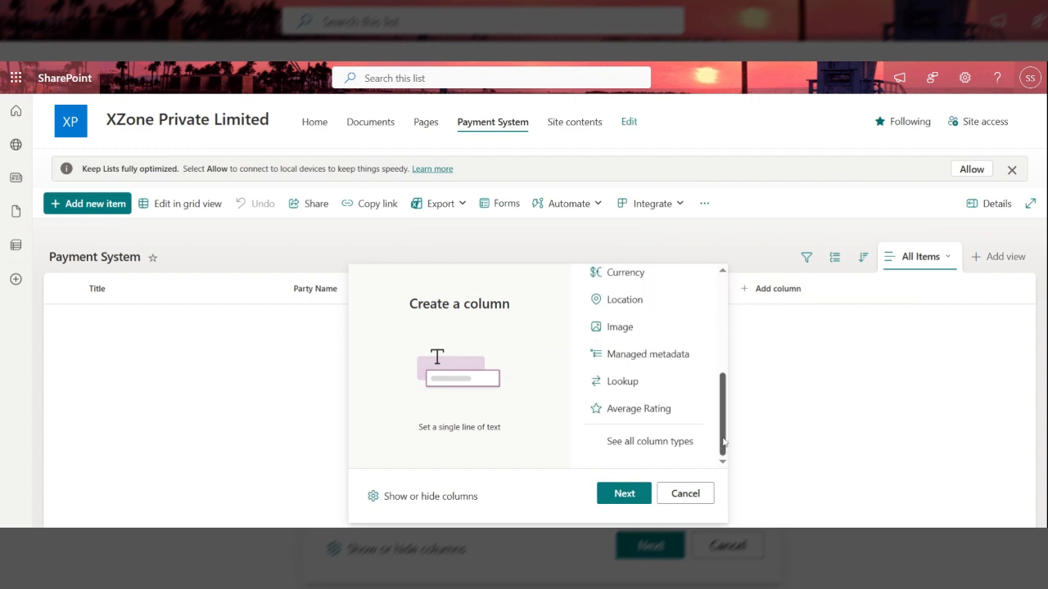
left_click(685, 494)
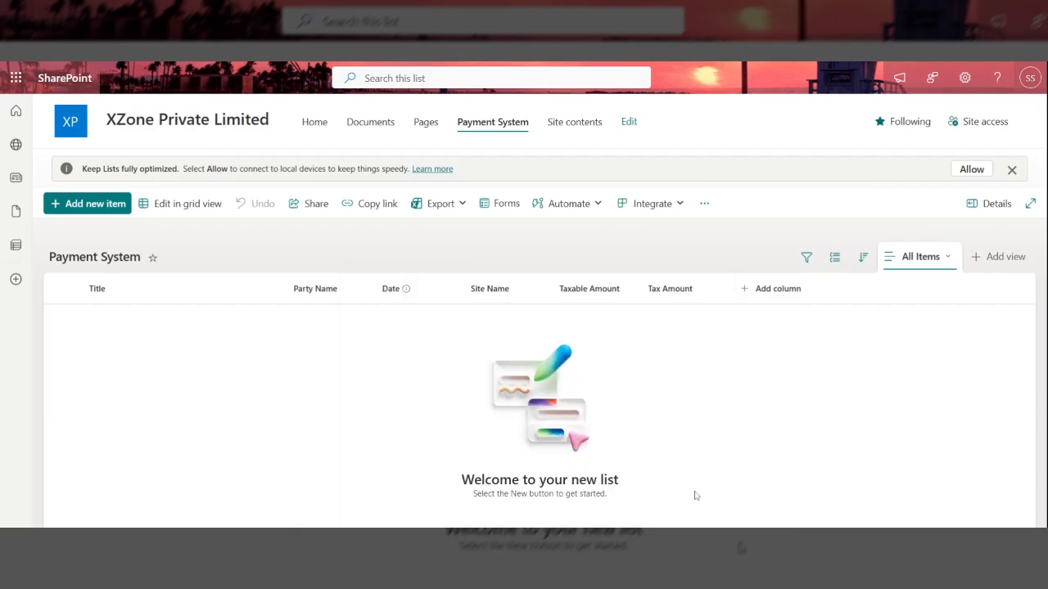
Create a Number column named Advance Payment after the Tax Amount column and save it
left_click(752, 293)
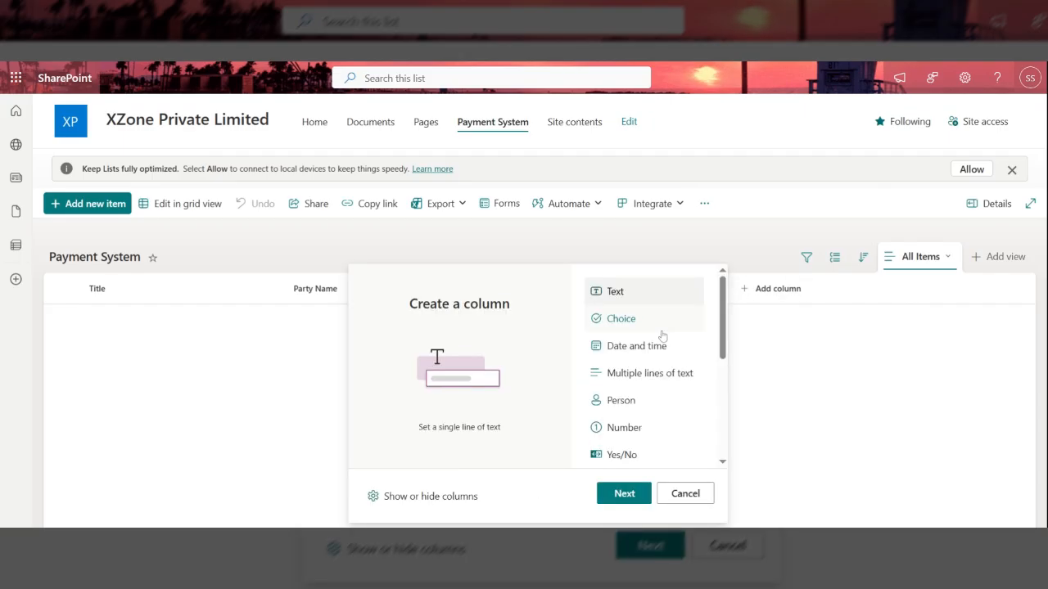
left_click(638, 431)
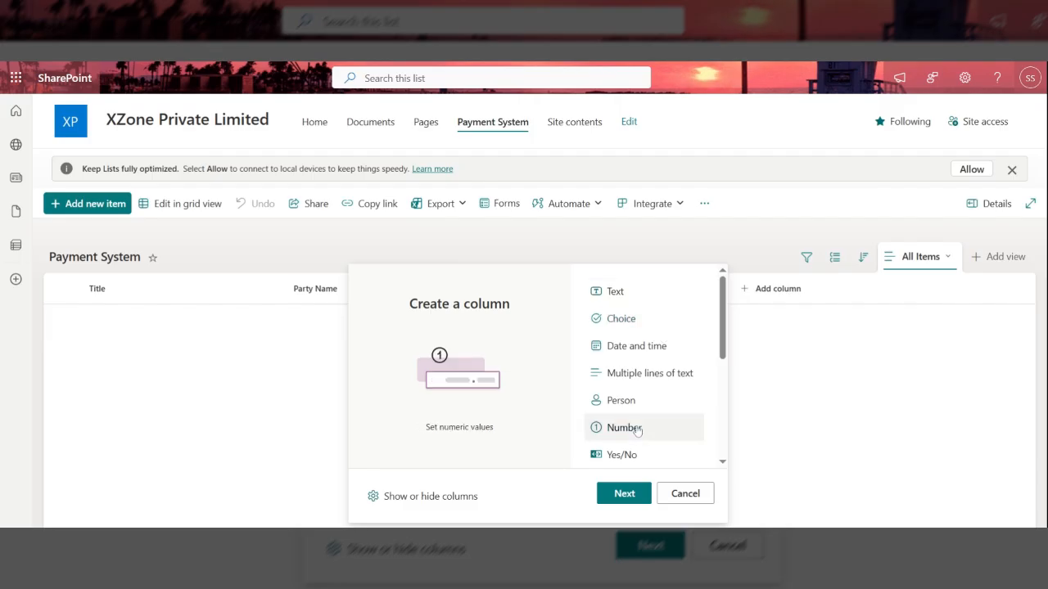
left_click(622, 496)
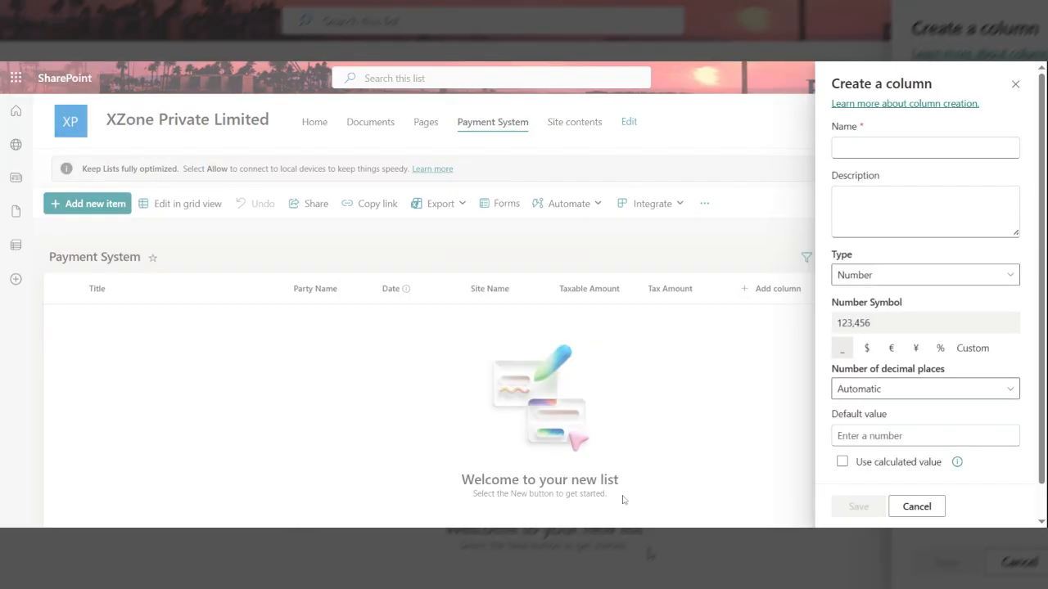
left_click(925, 148)
type("Adv")
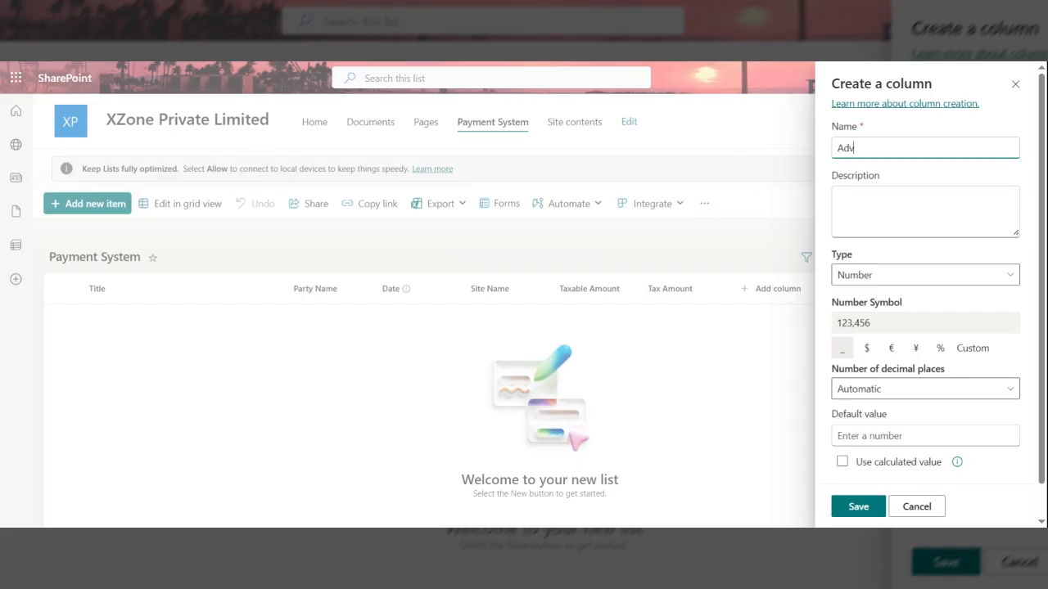
type("ance Payment")
left_click(858, 506)
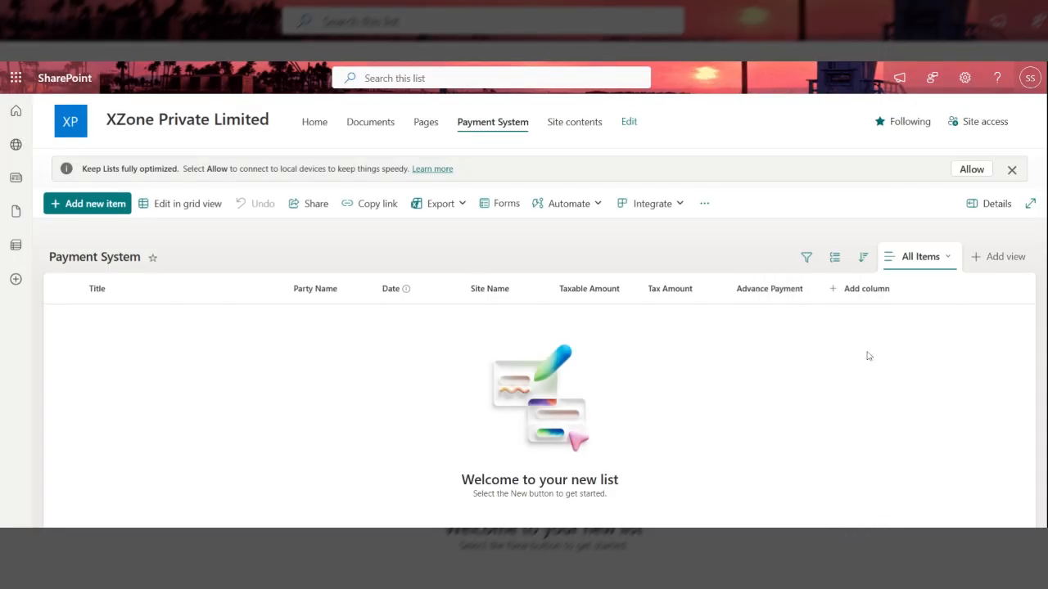
Start a column from the full set of column types, name it Net Payble Amount and make it Calculated
left_click(836, 290)
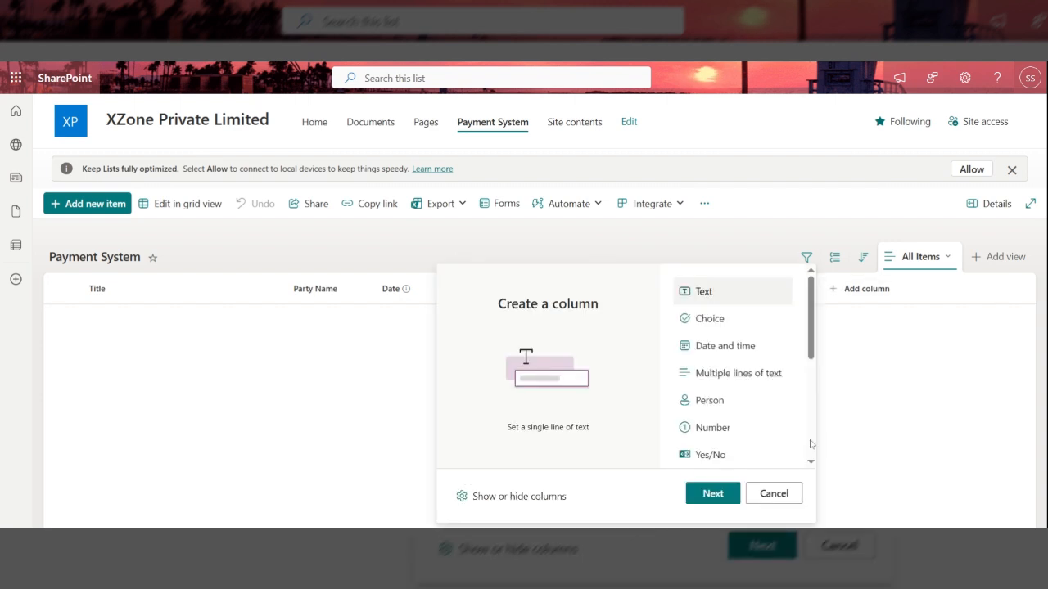
scroll(810, 443, "down", 3)
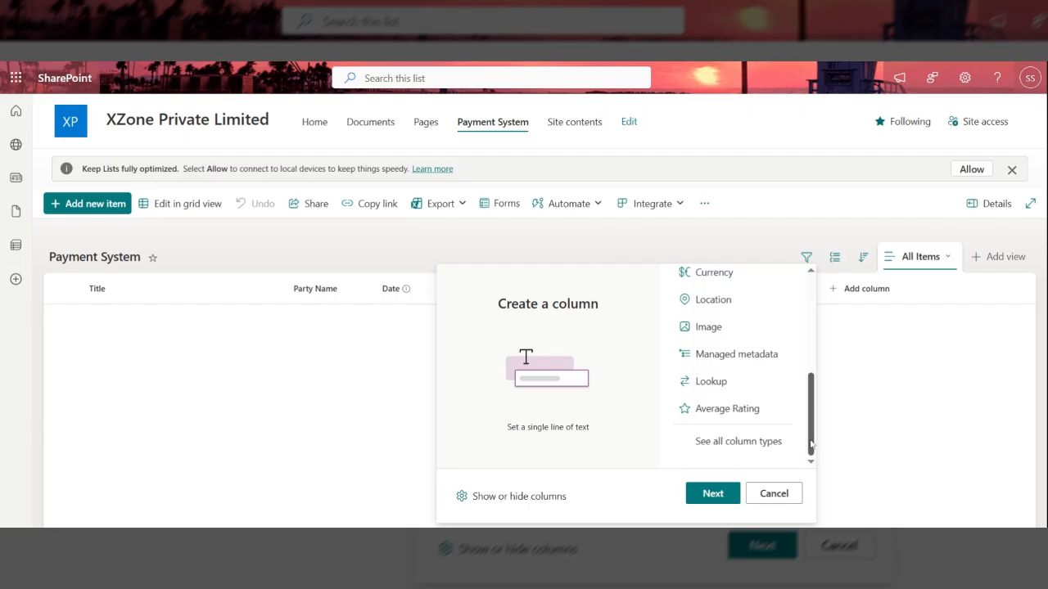
left_click(723, 453)
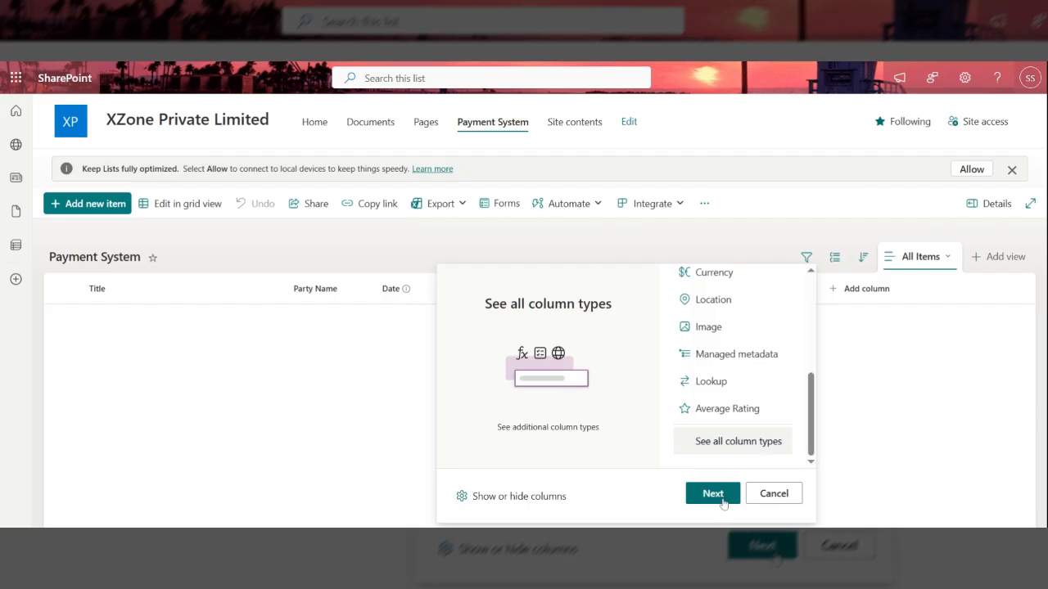
left_click(713, 493)
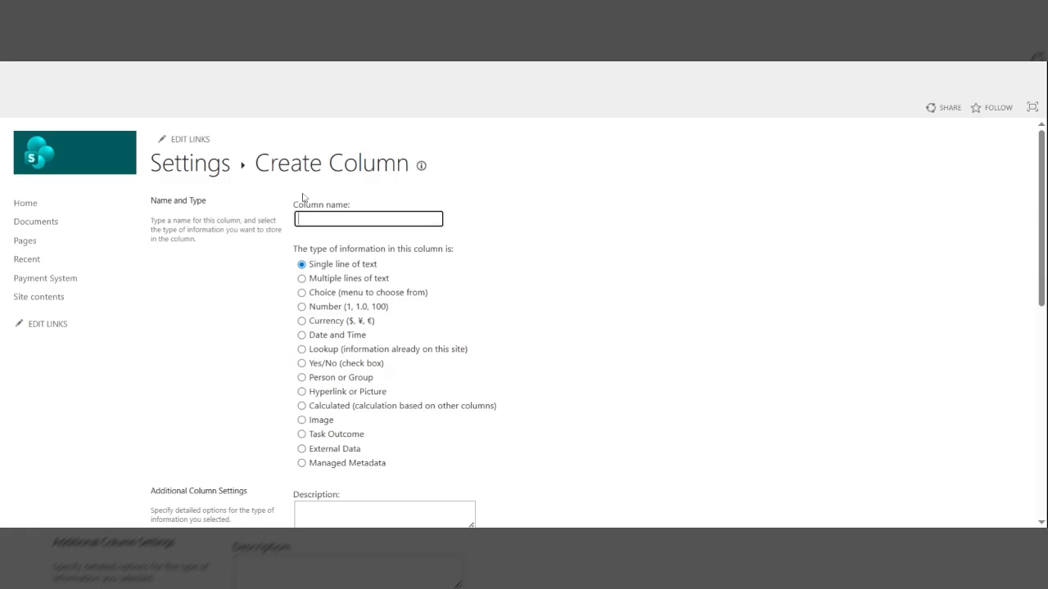
type("Net Payble Amount")
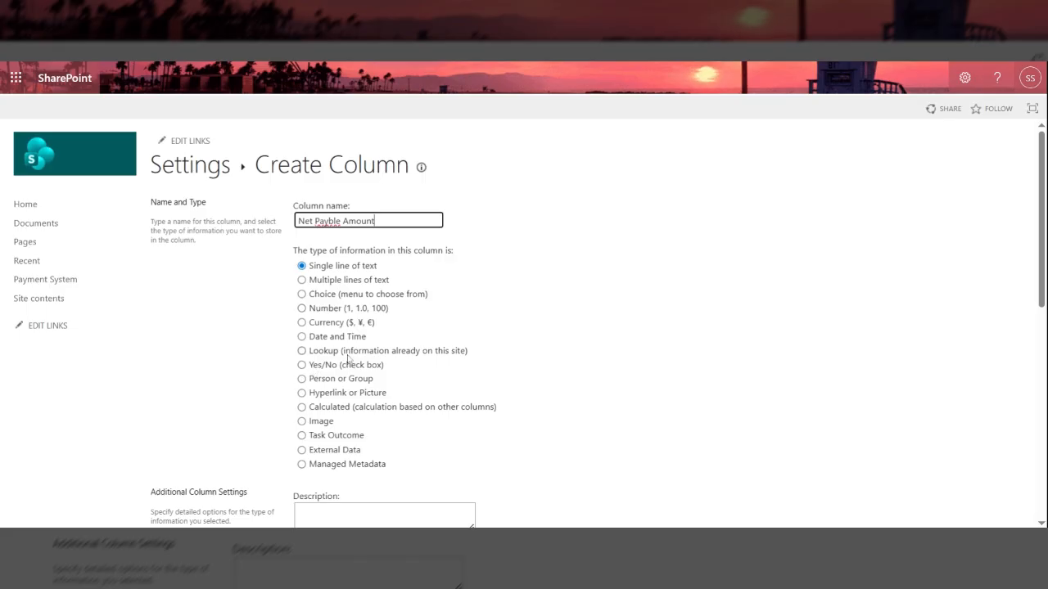
left_click(331, 409)
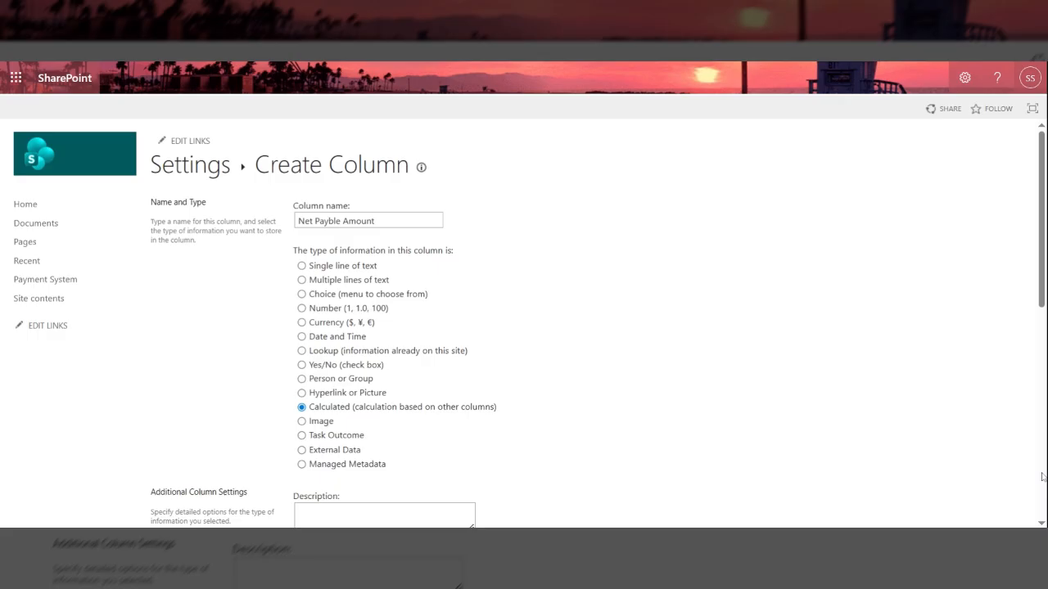
Start the Net Payble Amount formula with an equals sign followed by the Taxable Amount column
scroll(1042, 477, "down", 2)
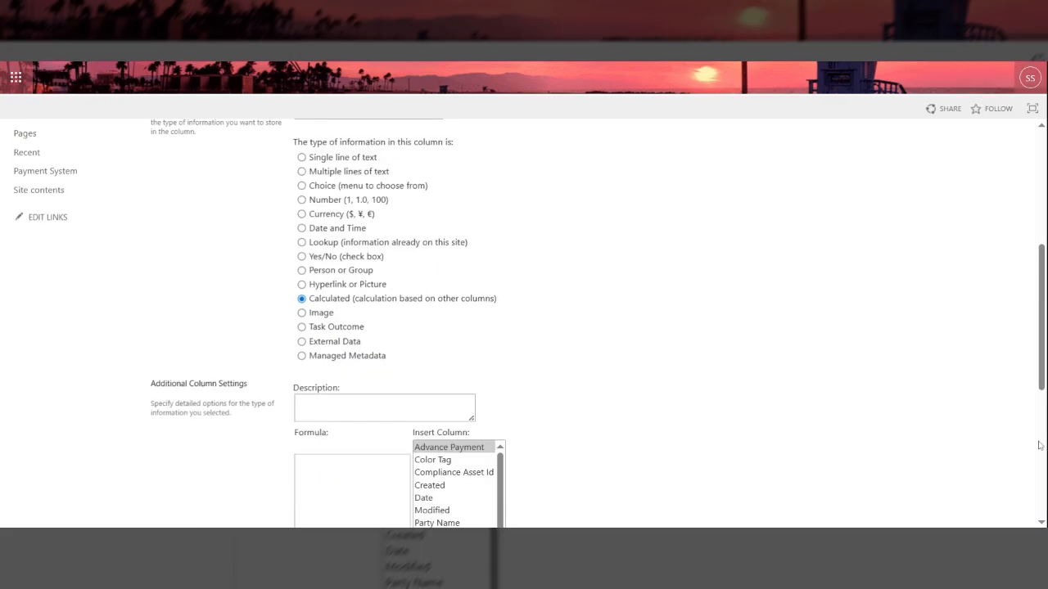
scroll(1038, 446, "down", 3)
scroll(1038, 445, "down", 3)
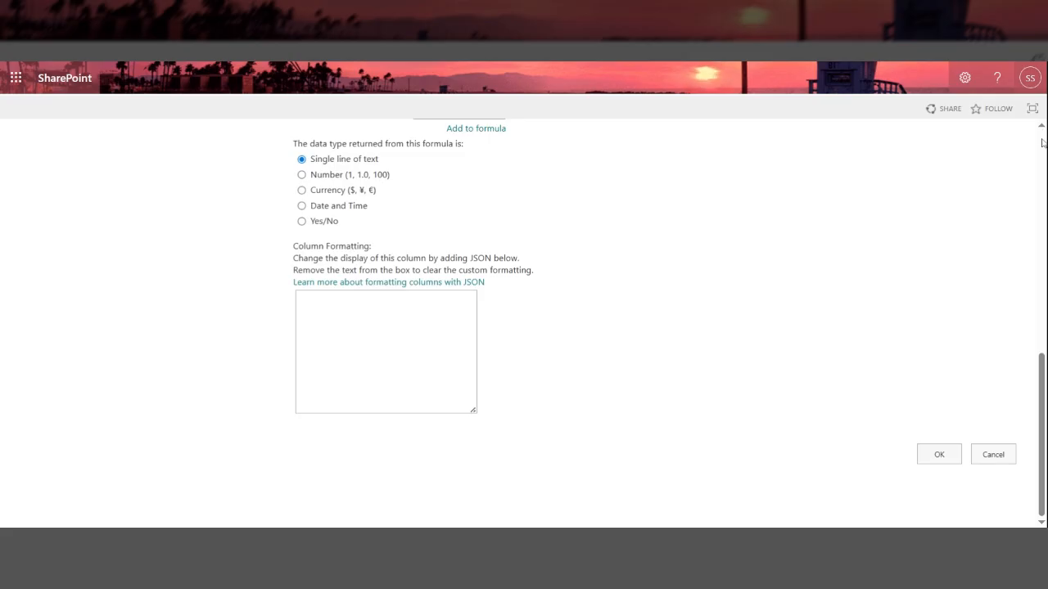
scroll(1041, 144, "up", 7)
scroll(1041, 143, "up", 2)
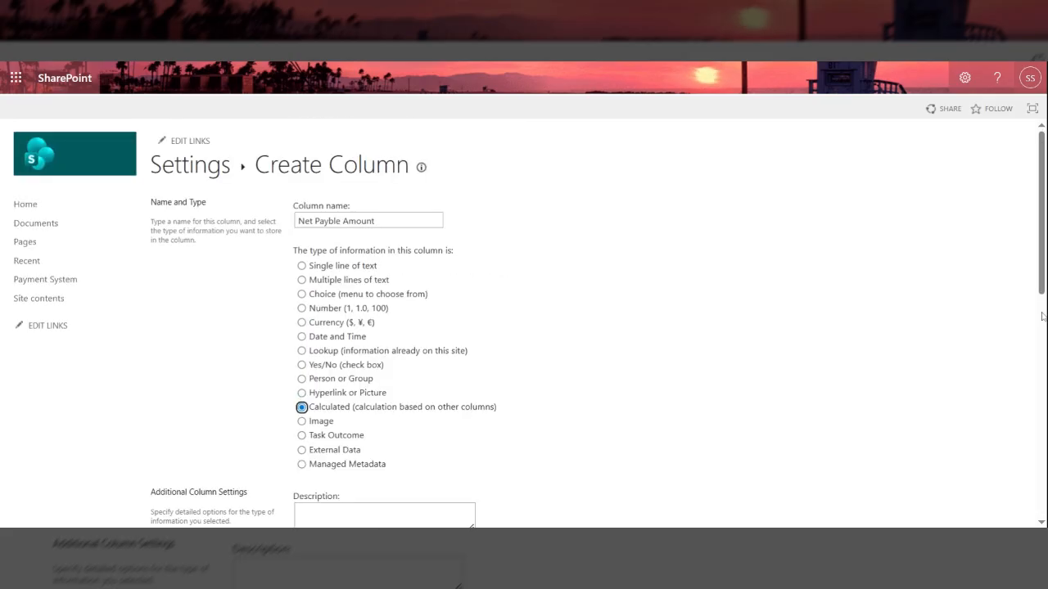
left_click_drag(1041, 289, 1039, 382)
left_click(352, 385)
type("=")
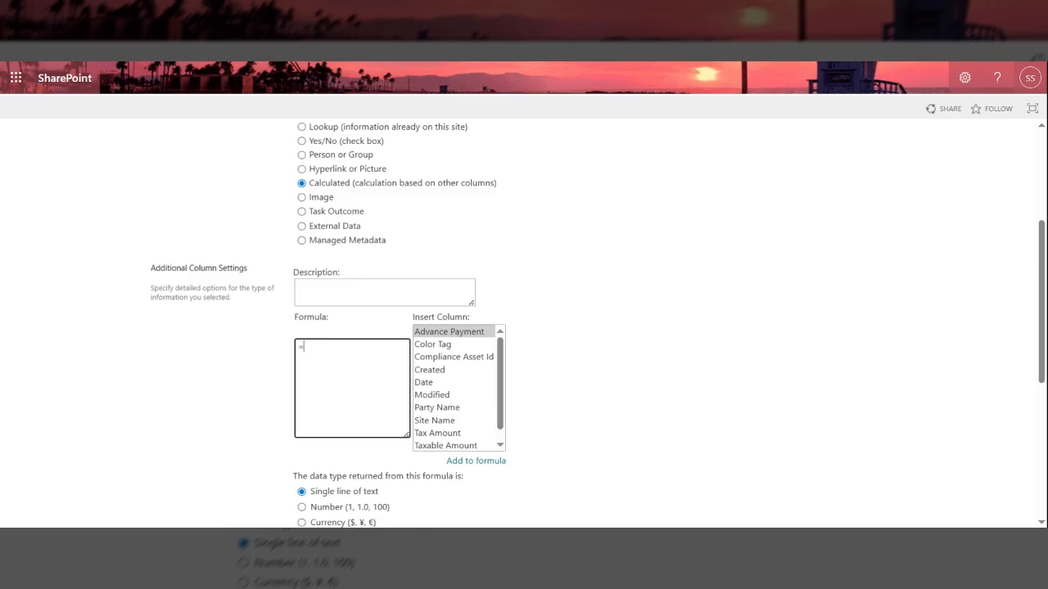
left_click(500, 445)
left_click(473, 433)
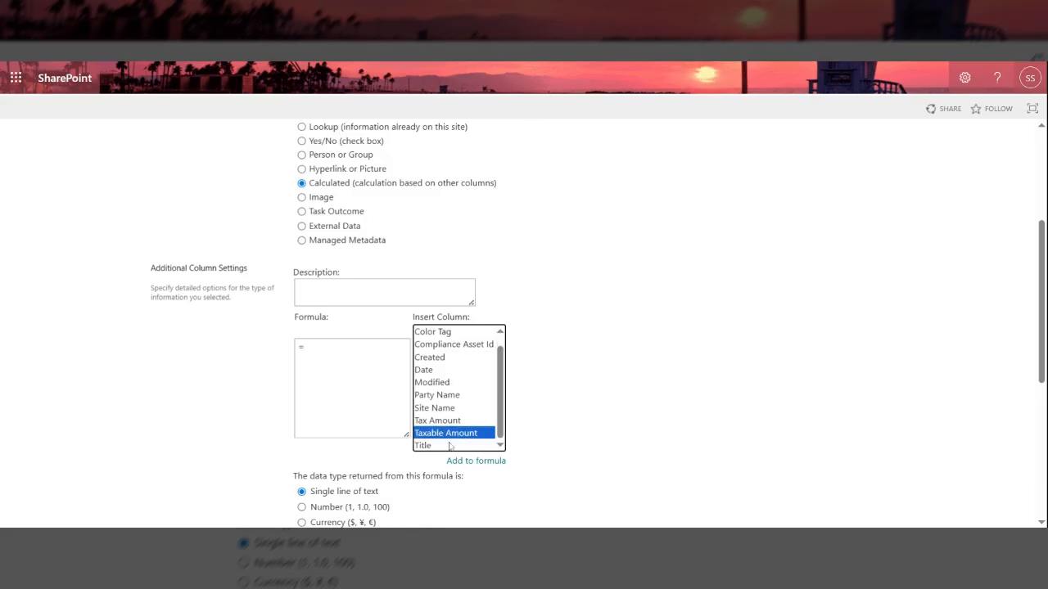
left_click(460, 462)
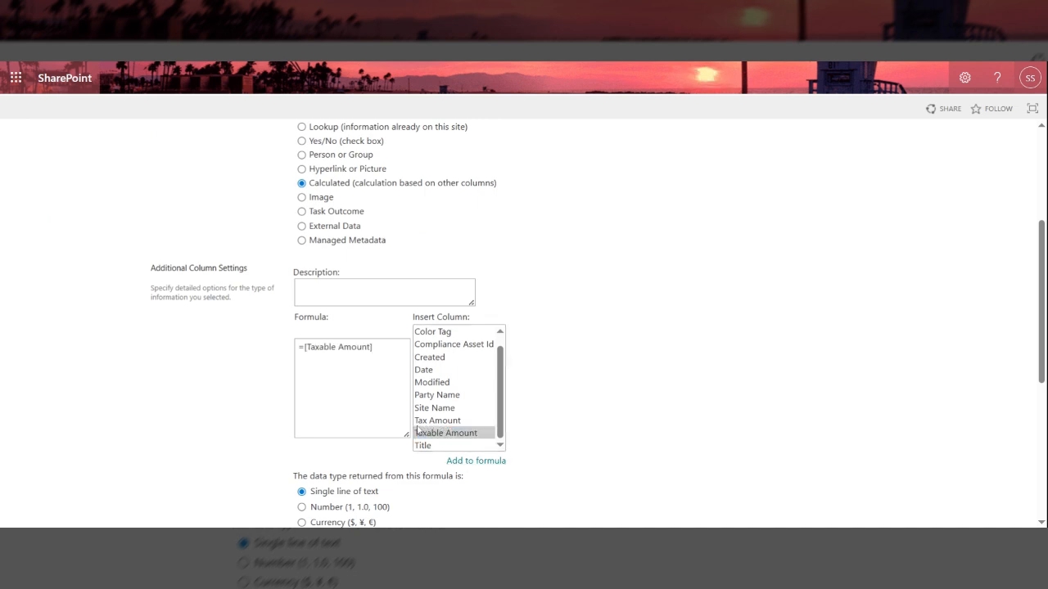
Extend the formula by adding the Tax Amount column to the Taxable Amount with a plus sign
left_click(374, 349)
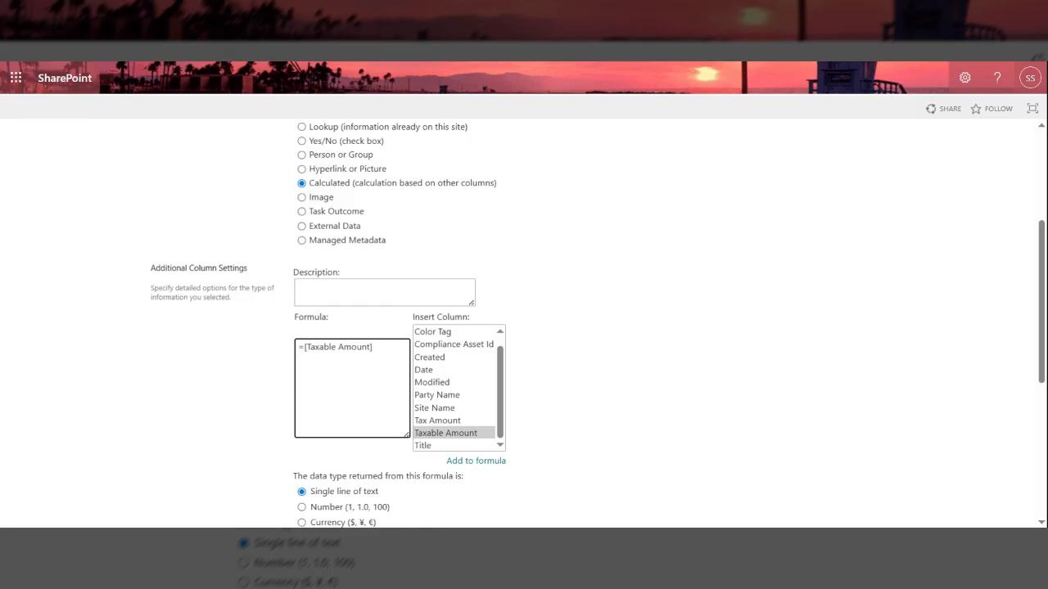
type("=")
key("BackSpace")
type("+")
left_click(442, 420)
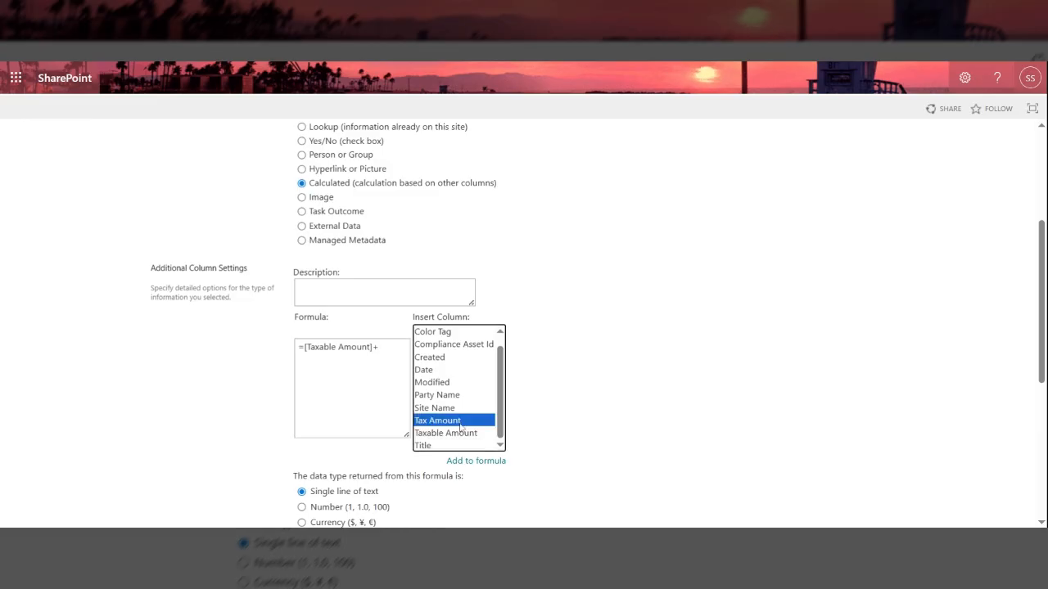
left_click(467, 463)
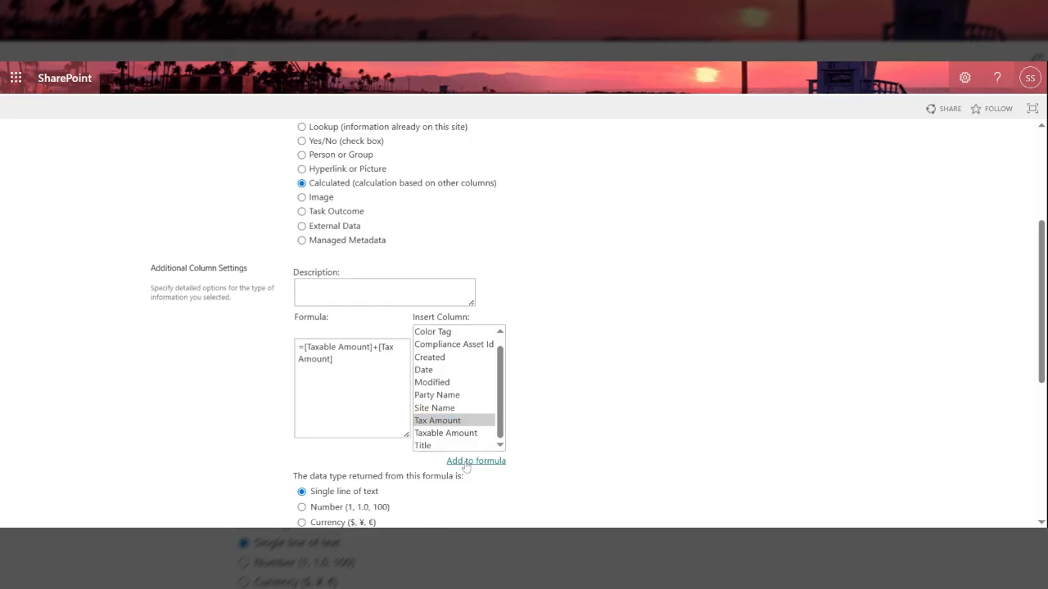
Subtract the Advance Payment column at the end of the formula
left_click(338, 360)
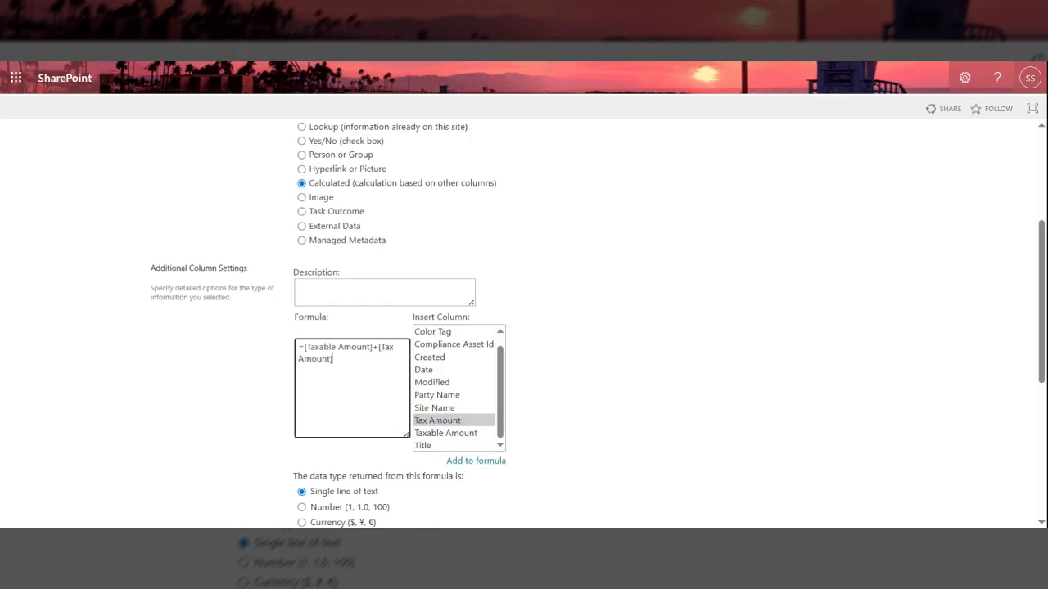
type("=")
key("BackSpace")
type("-")
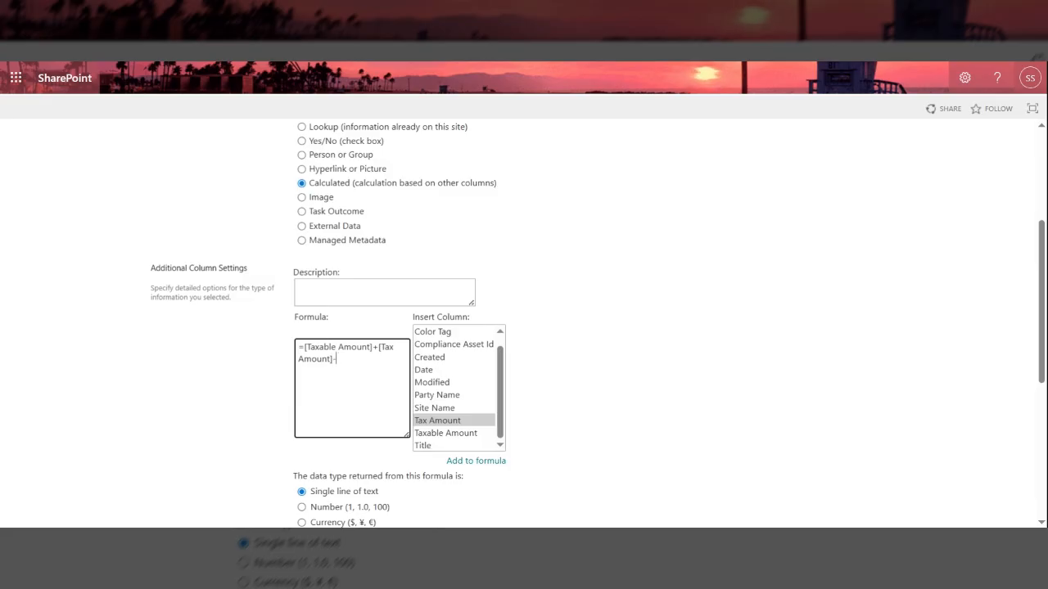
left_click(503, 440)
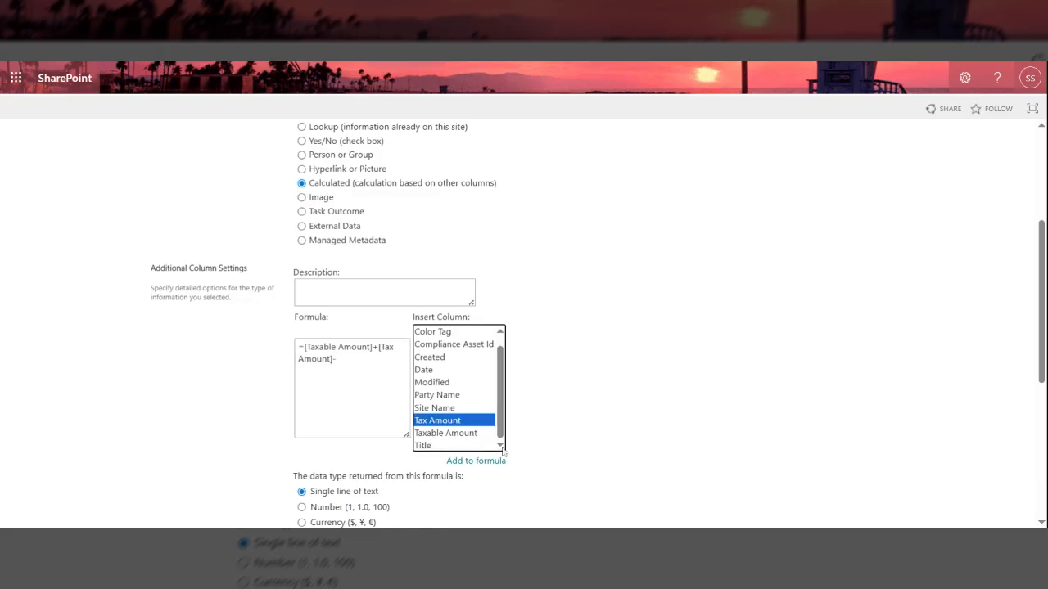
left_click(500, 333)
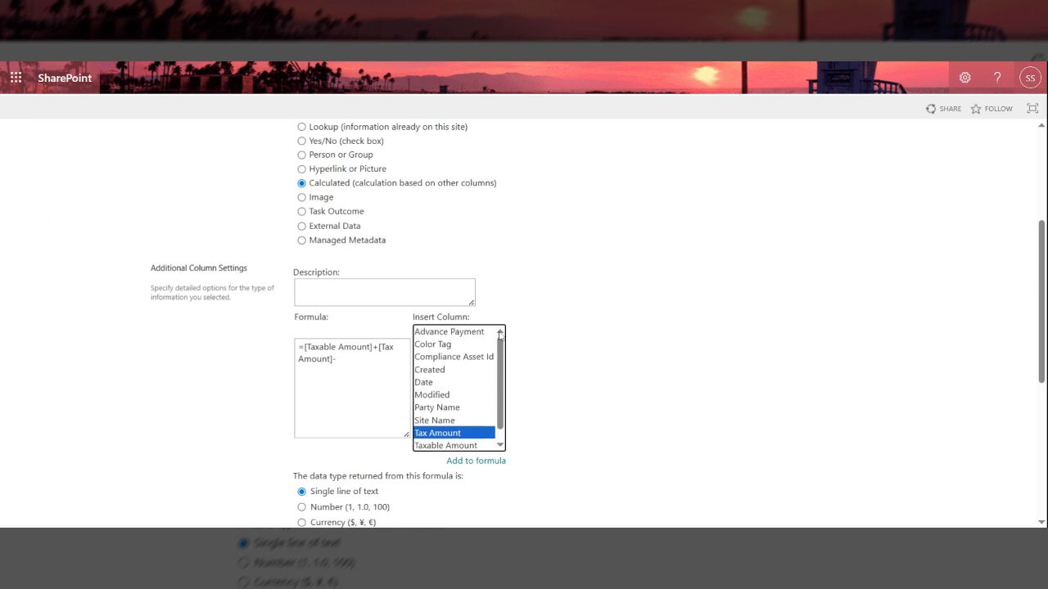
left_click(466, 333)
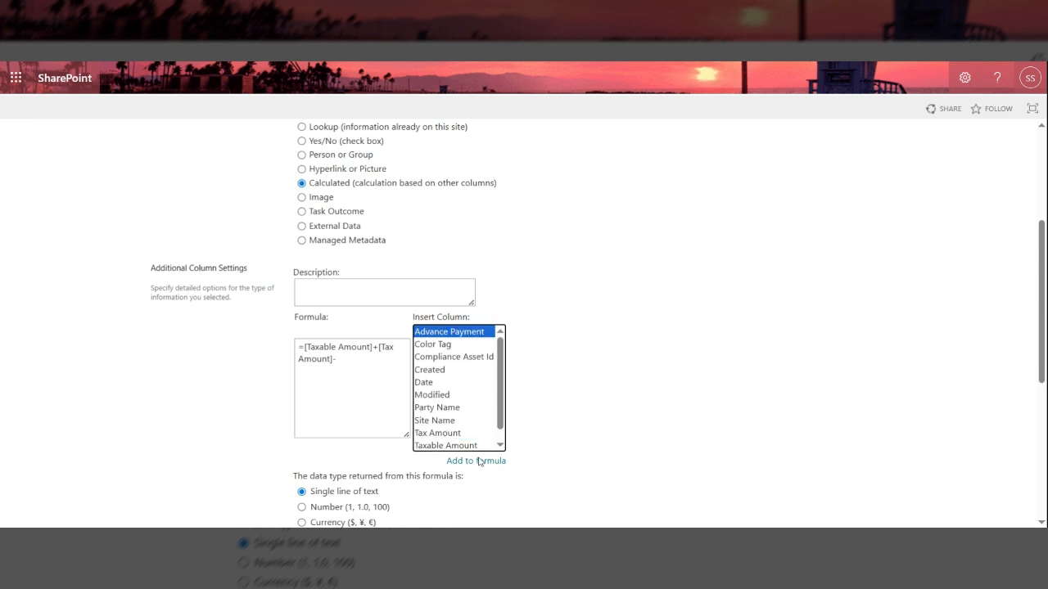
left_click(490, 462)
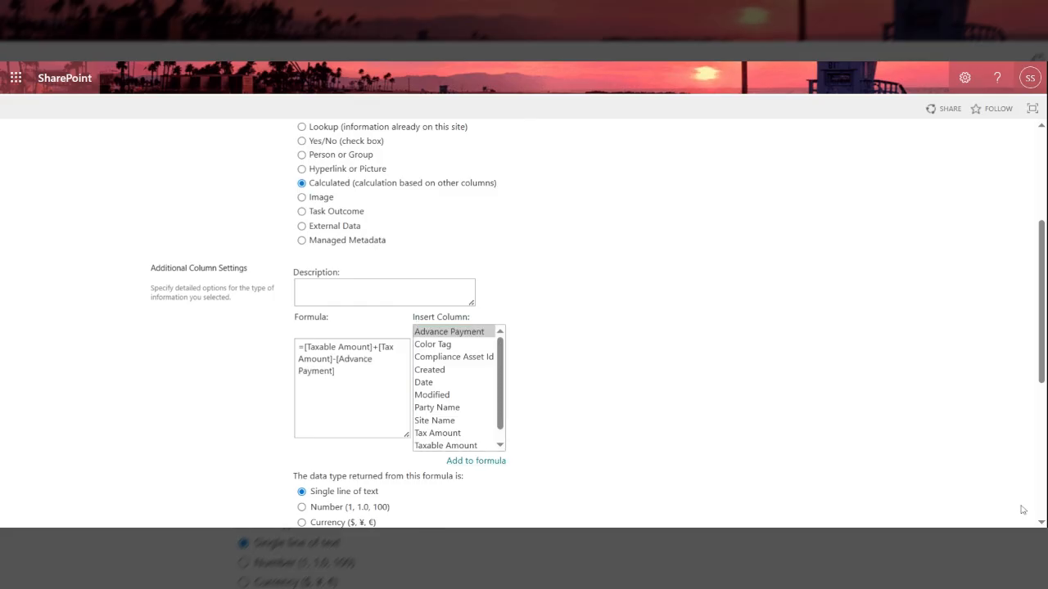
Set the formula's returned data type to Number and save the Net Payble Amount column
scroll(1042, 516, "down", 4)
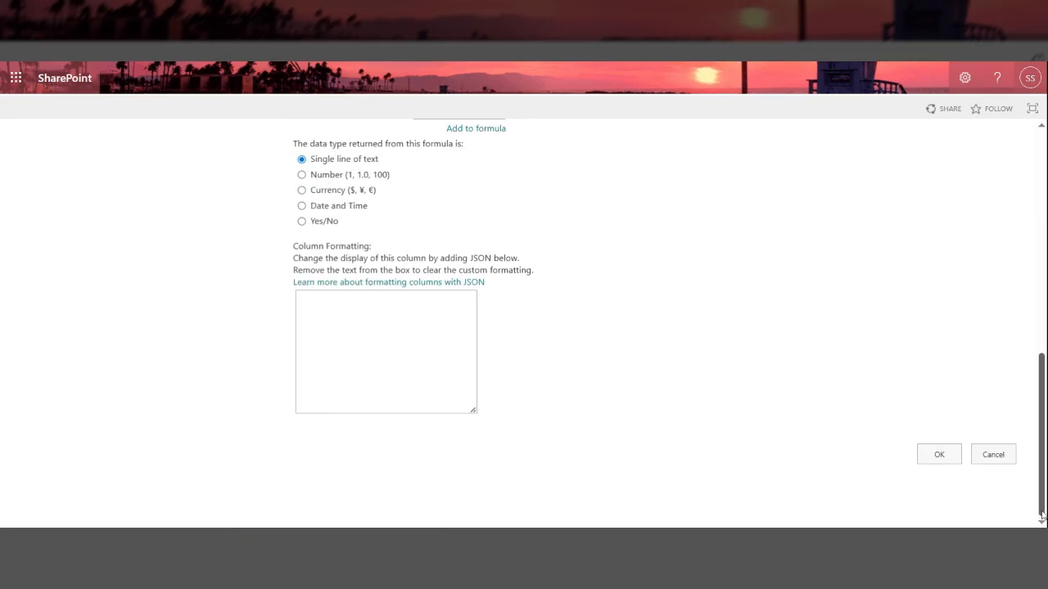
left_click(333, 176)
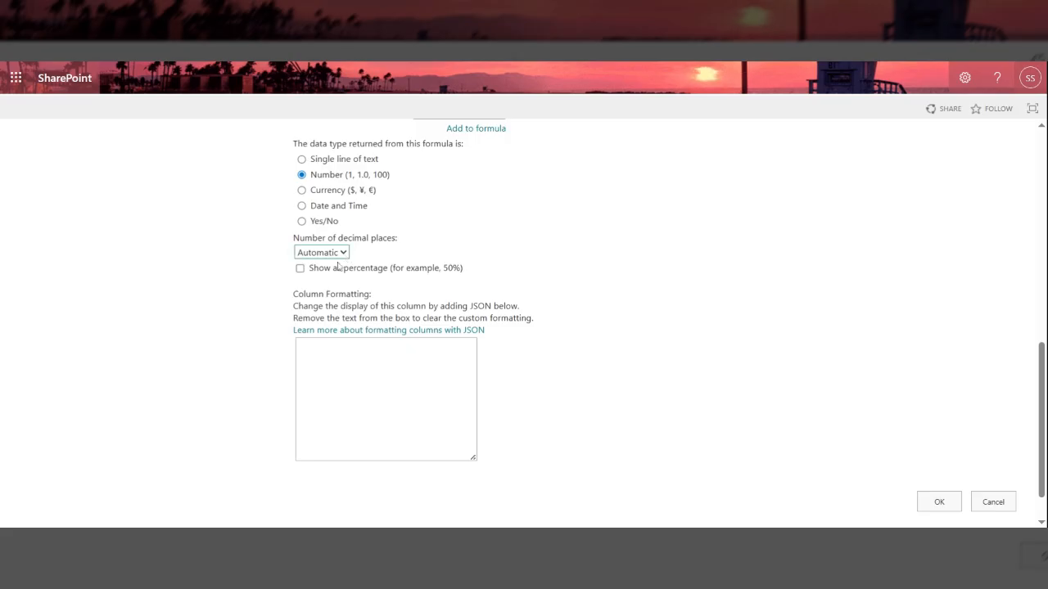
left_click(946, 505)
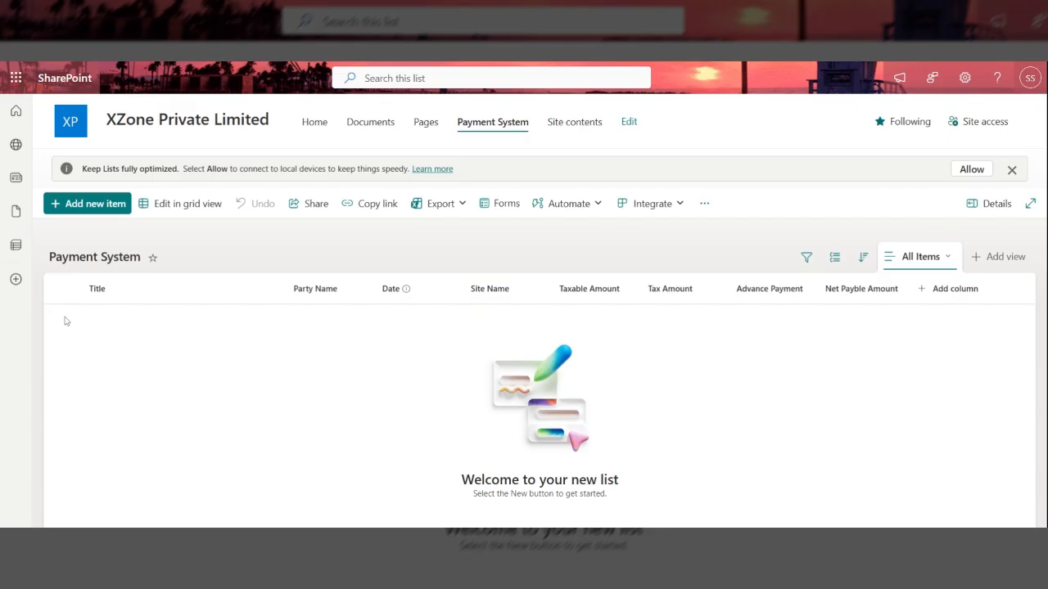
Try to add a grid-view item with Taxable Amount 5000, Tax Amount 800 and Advance Payment 1000, leaving Party Name empty
left_click(187, 206)
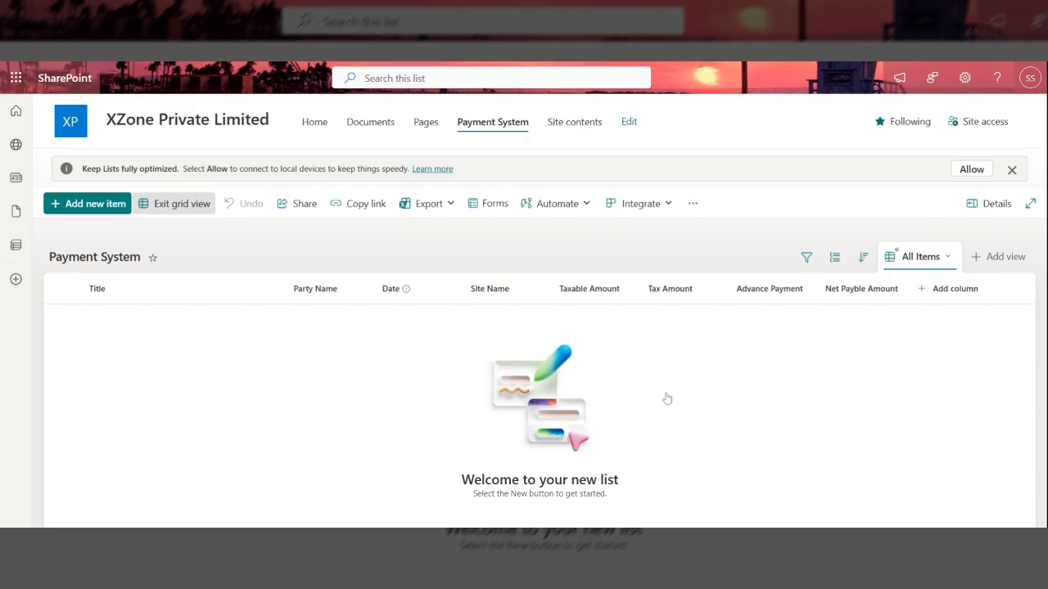
left_click(582, 320)
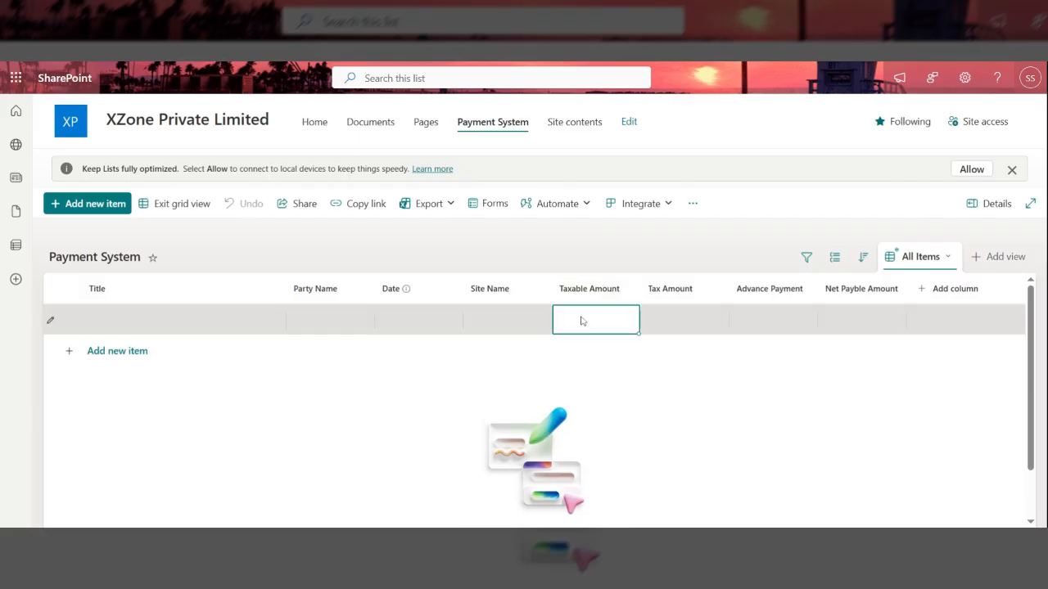
left_click(581, 320)
type("5000")
left_click(699, 330)
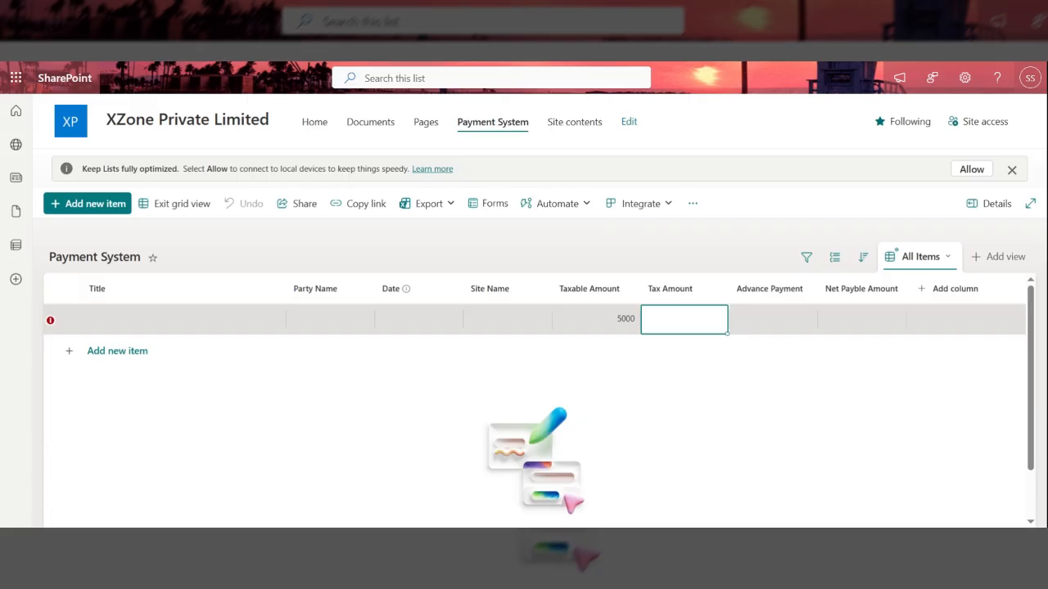
type("5")
key("BackSpace")
type("800")
left_click(787, 323)
type("1000")
Exit grid view and discard the changes to the unsaved item
left_click(951, 323)
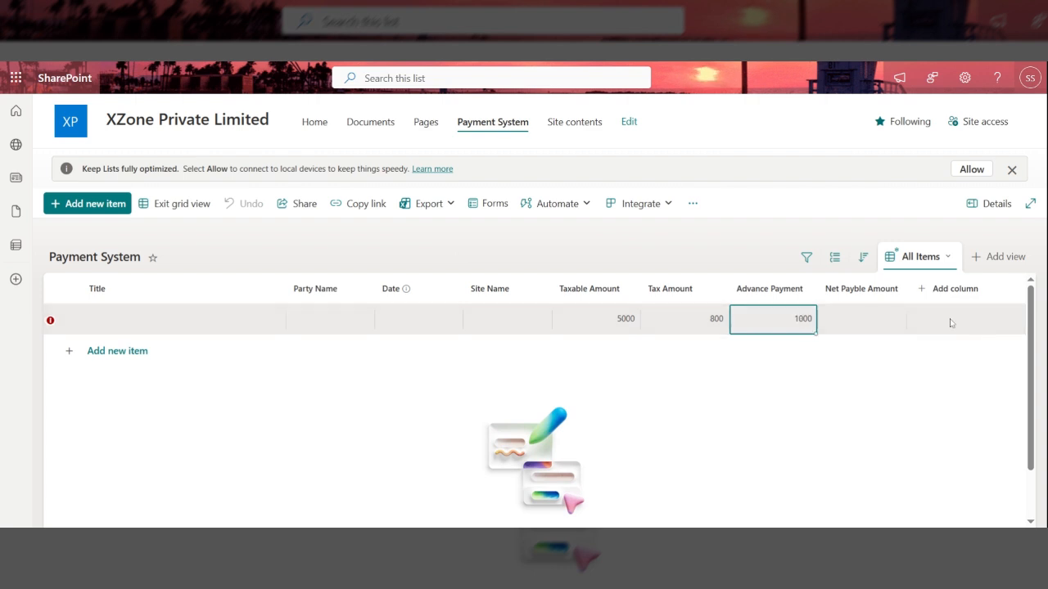
left_click(895, 324)
left_click(174, 209)
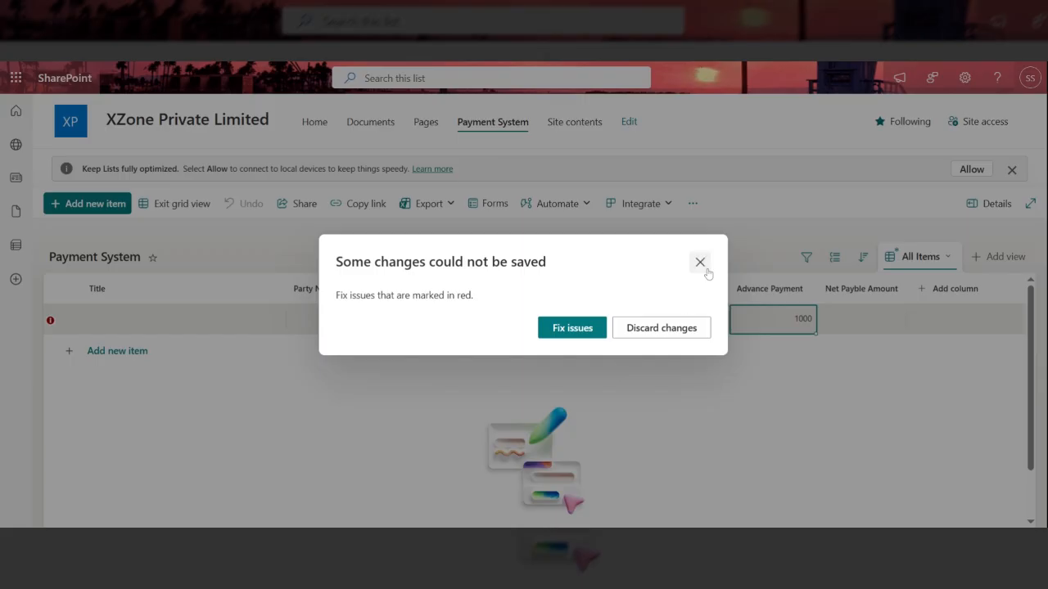
left_click(662, 328)
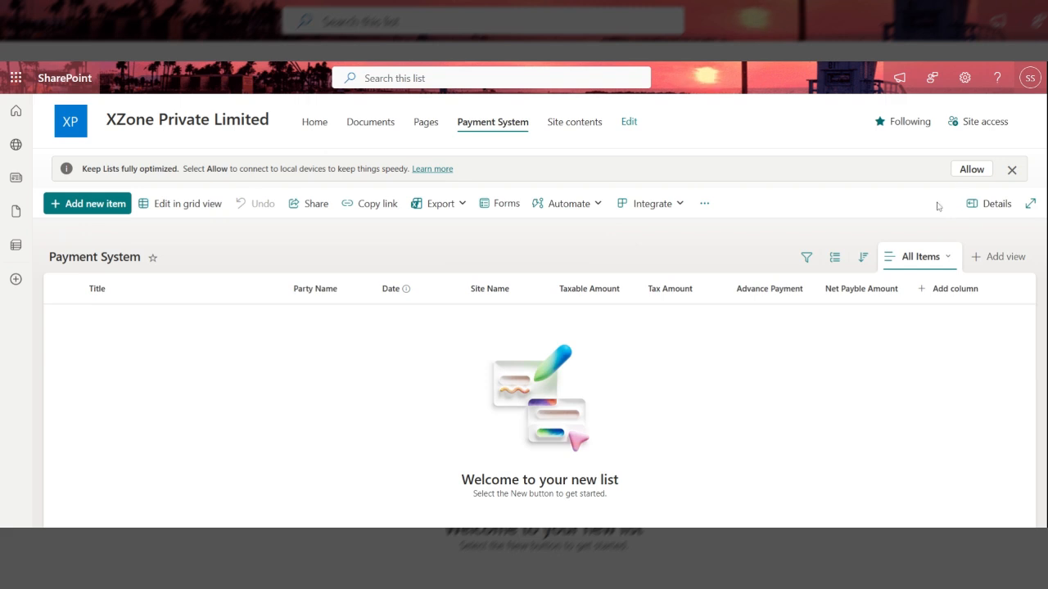
Dismiss the list optimization notice and start a grid-view item with Taxable Amount 5000 and Tax Amount 800
left_click(1012, 171)
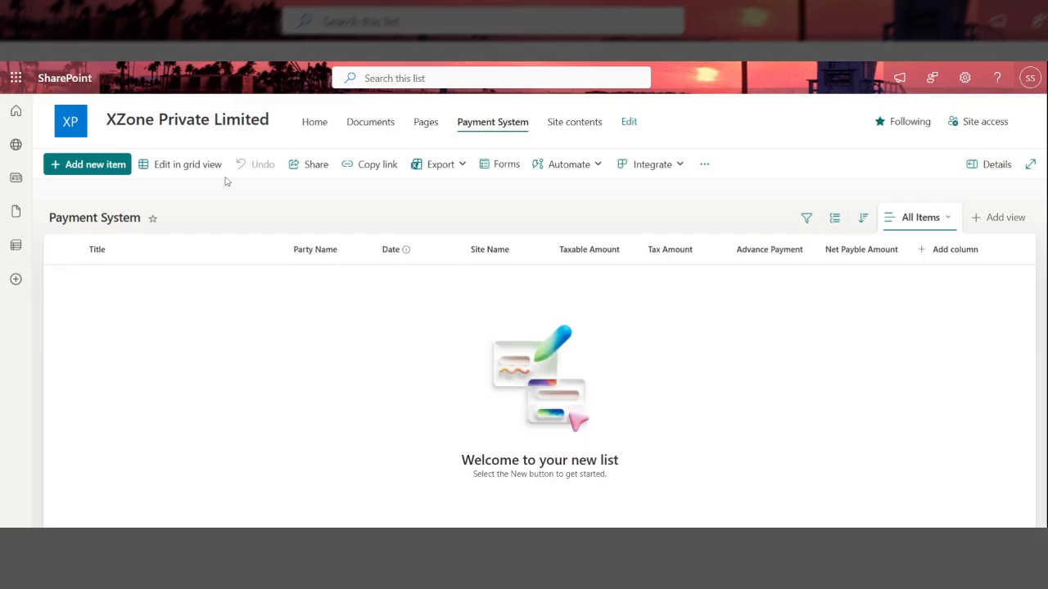
left_click(187, 164)
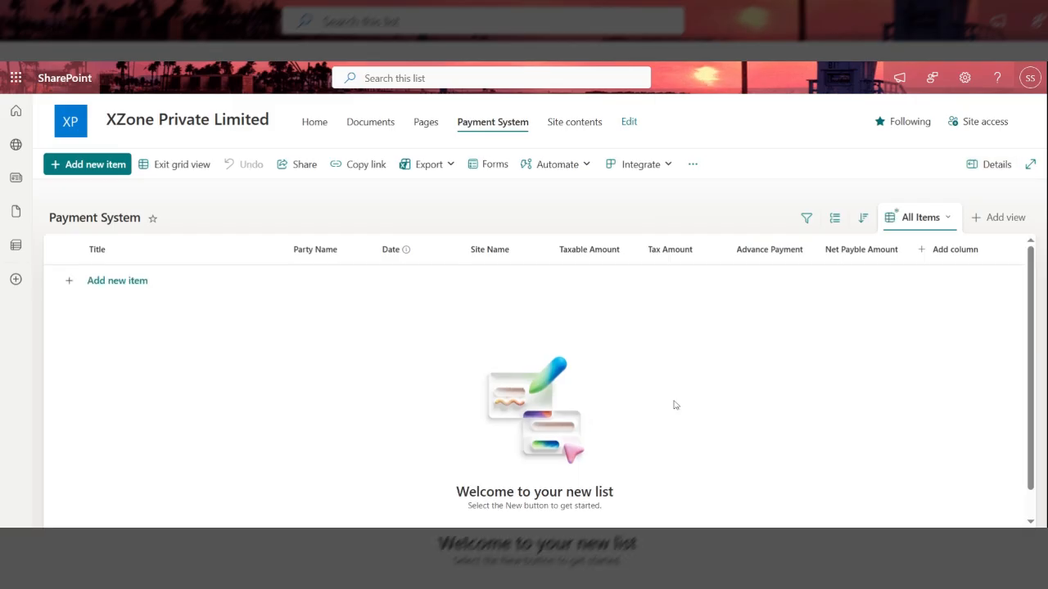
left_click(595, 292)
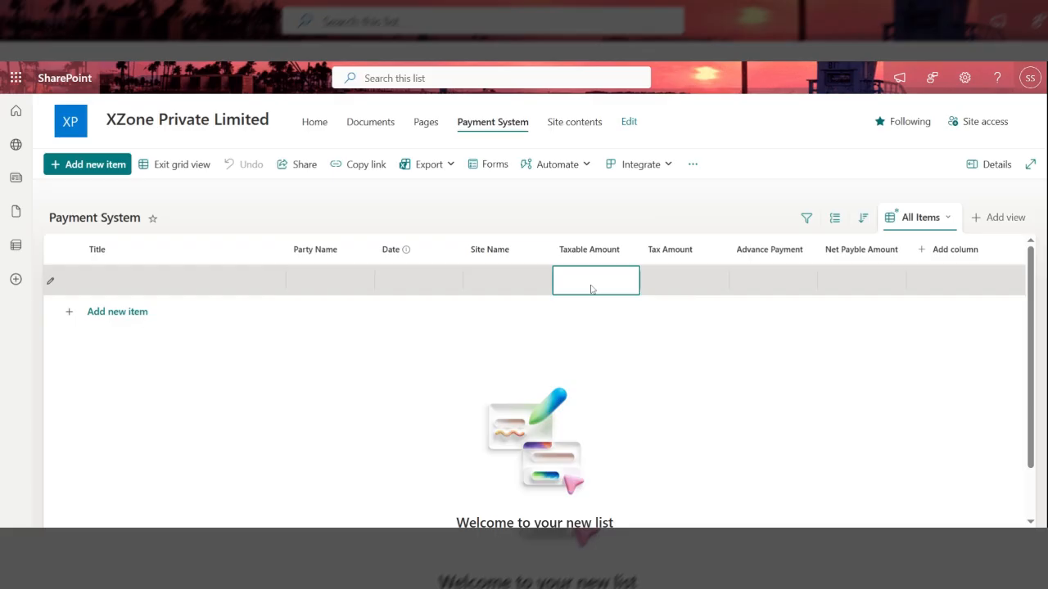
type("5000")
left_click(704, 291)
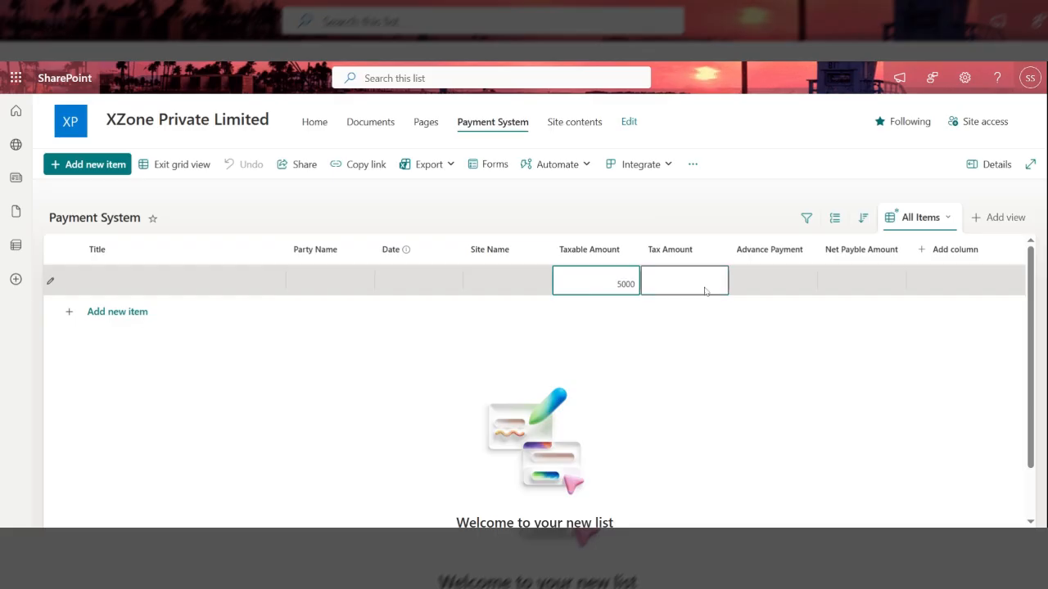
type("8")
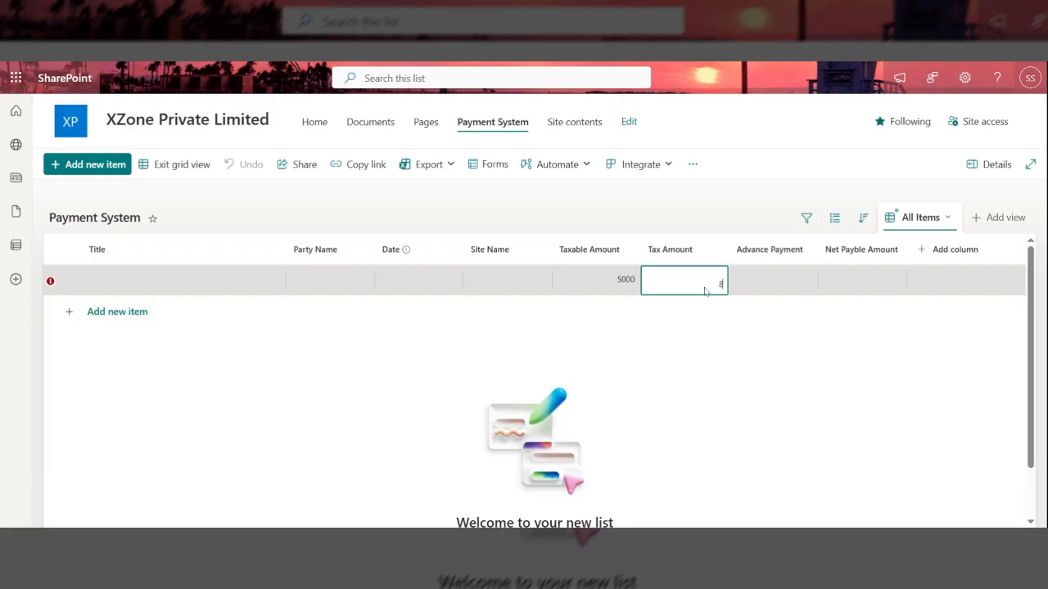
type("00")
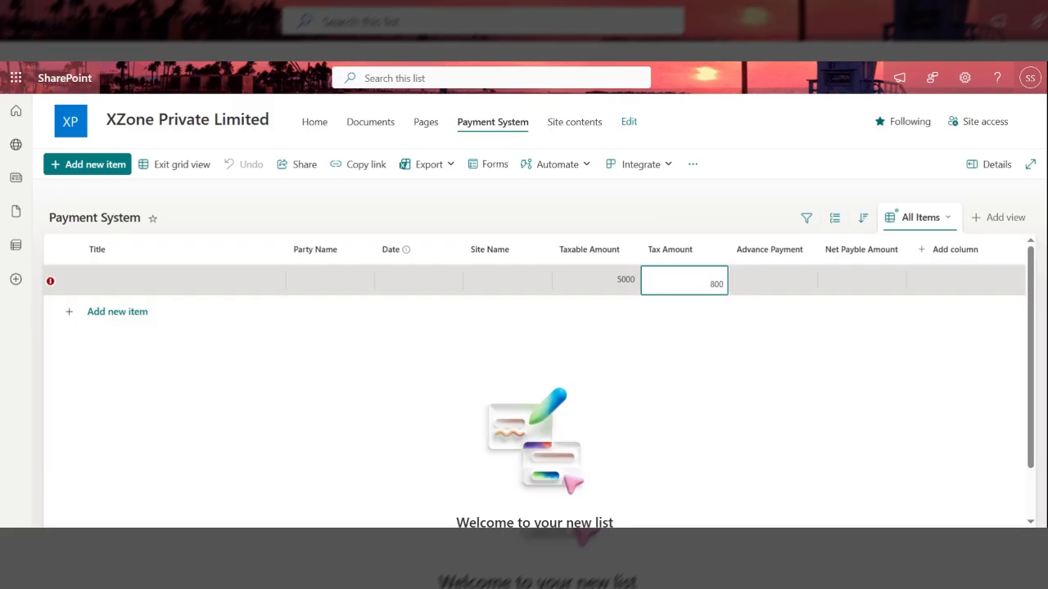
Enter Jay Enterprises as the item's Party Name and commit the row
left_click(312, 285)
left_click(312, 286)
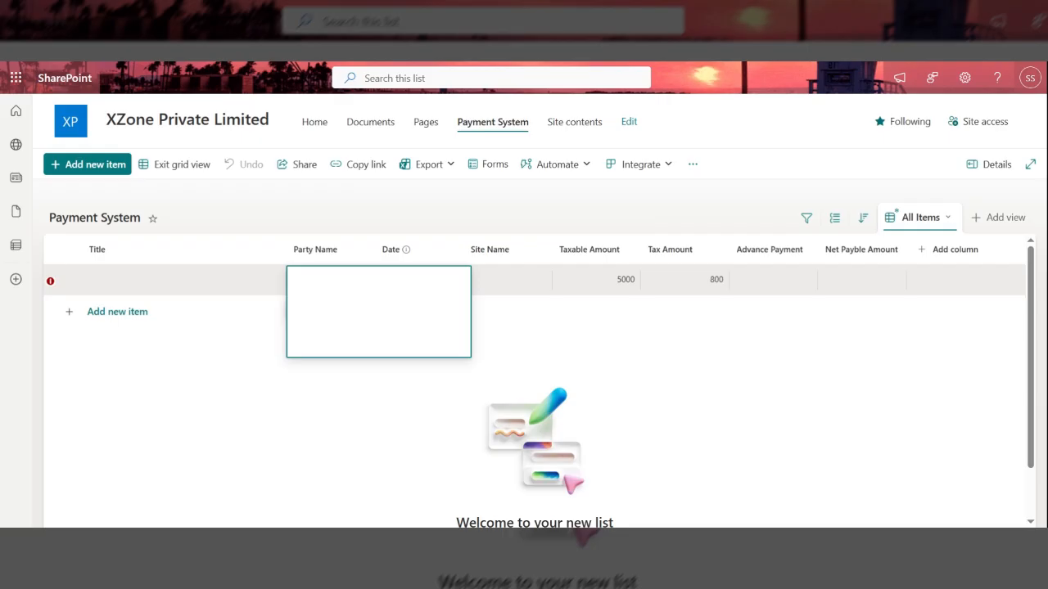
type("Jay Enterprises")
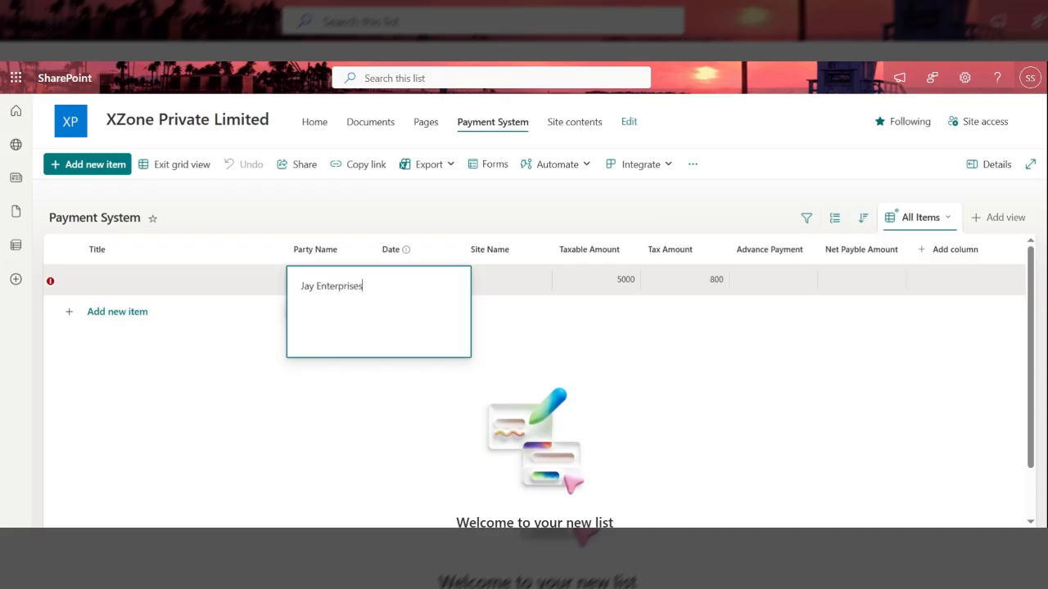
left_click(735, 292)
left_click(739, 325)
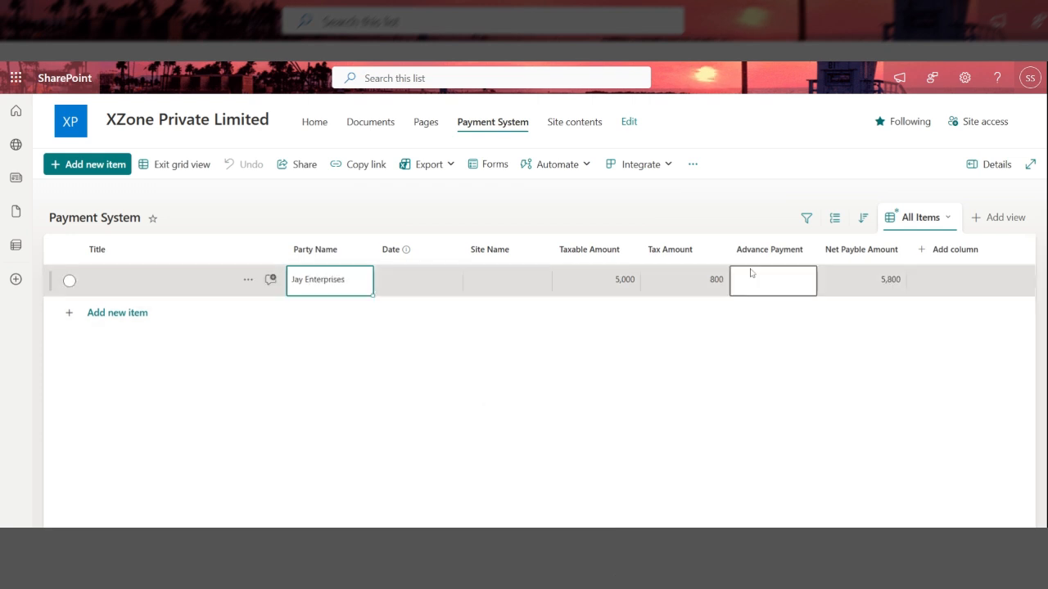
Set the Jay Enterprises item's Advance Payment to 1000 and check its Net Payble Amount
left_click(767, 280)
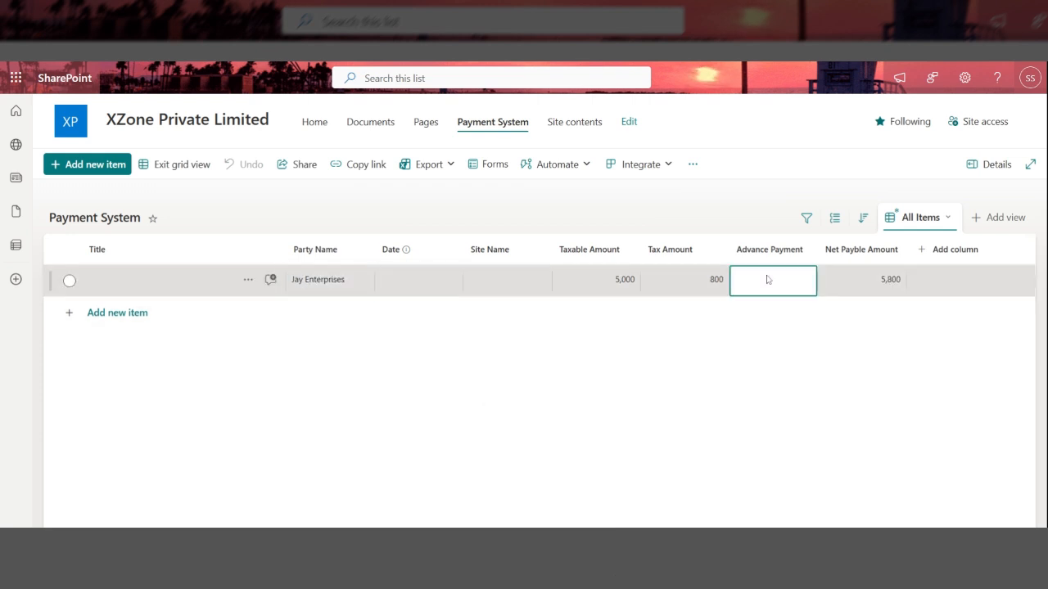
type("1000")
left_click(783, 389)
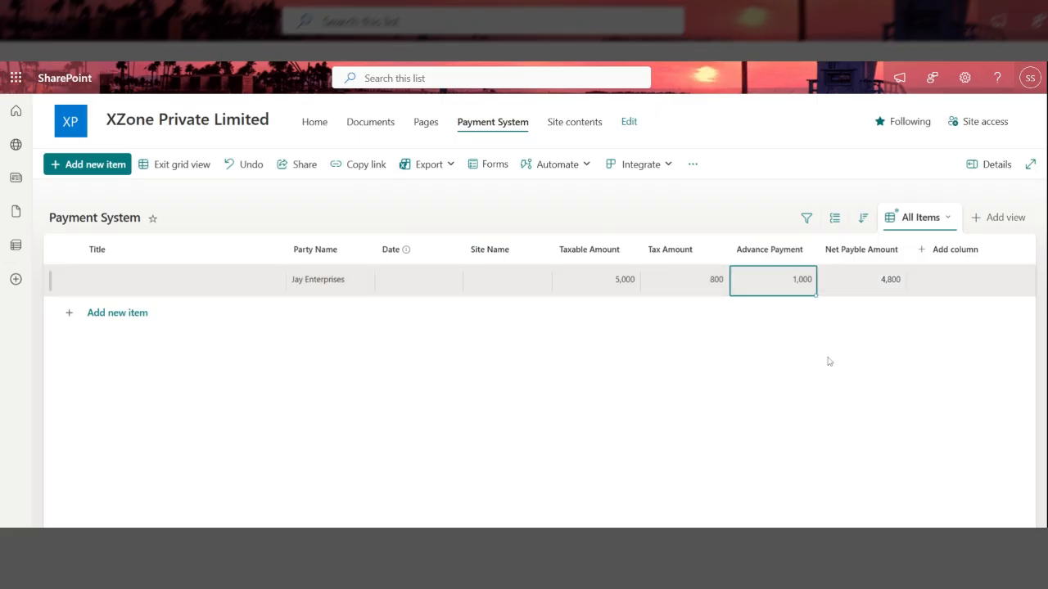
left_click(852, 277)
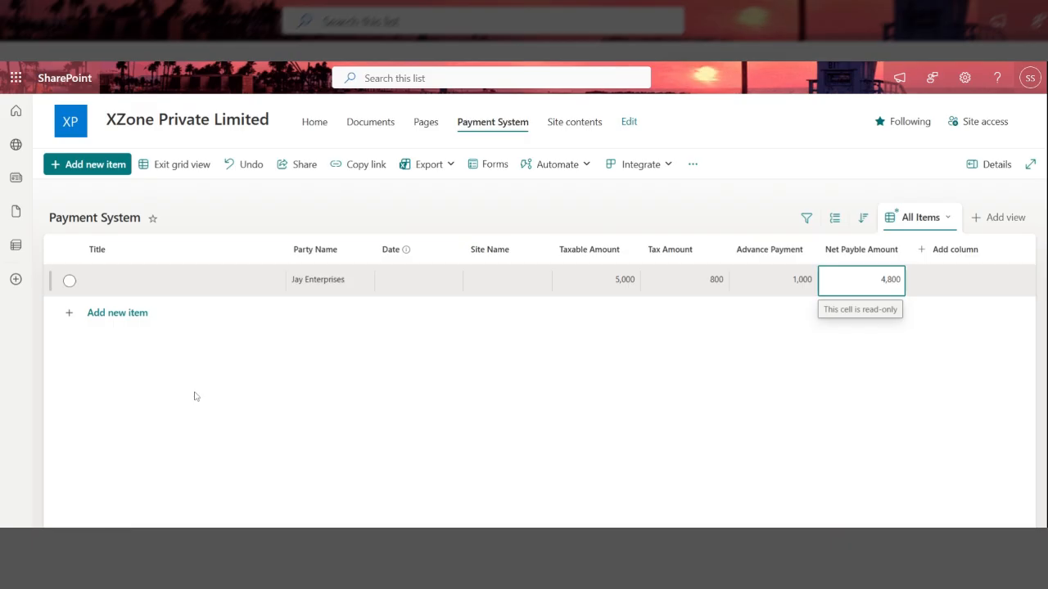
Open a blank new item form, examine its fields down to the attachments, and close it without saving
left_click(86, 168)
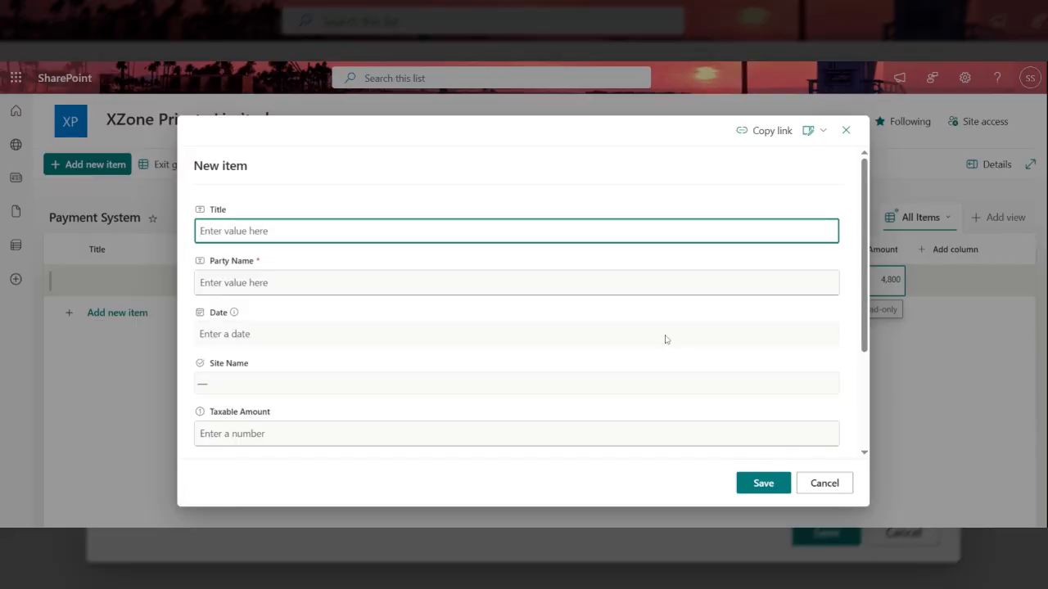
left_click(863, 413)
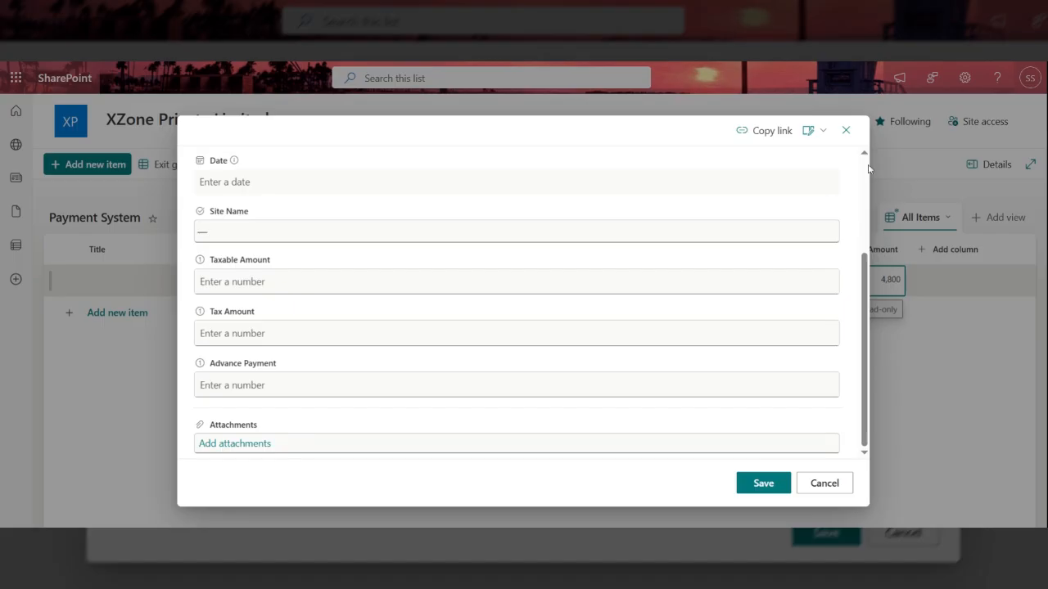
left_click(847, 130)
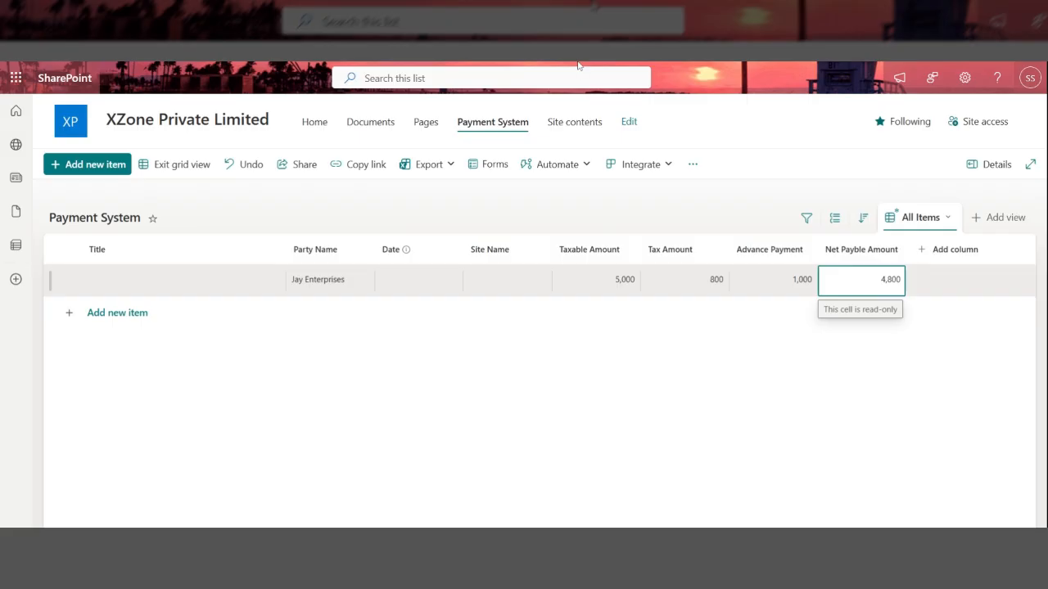
Open the Microsoft 365 app launcher
left_click(17, 78)
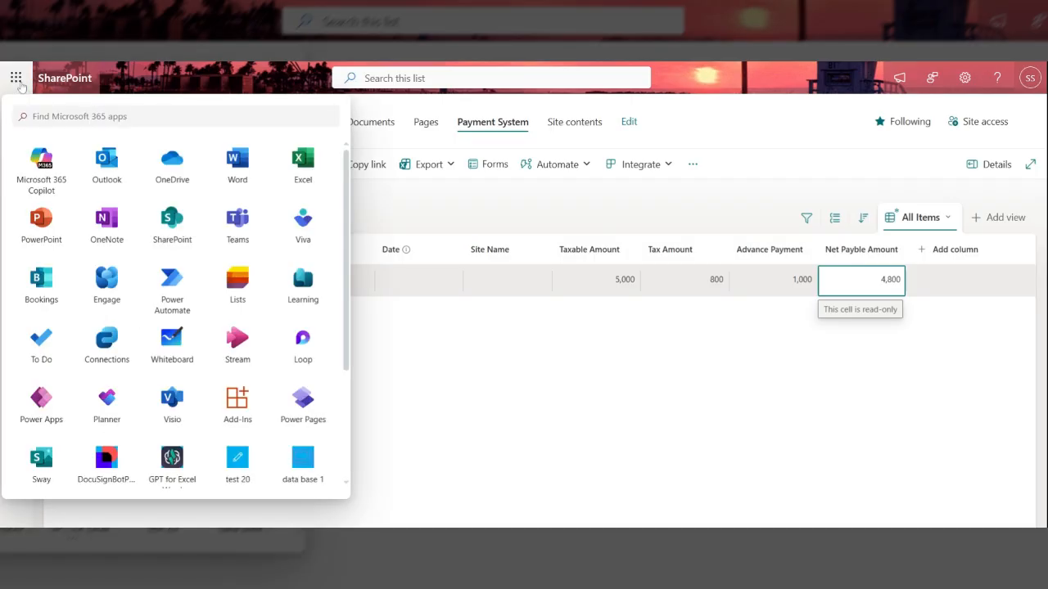